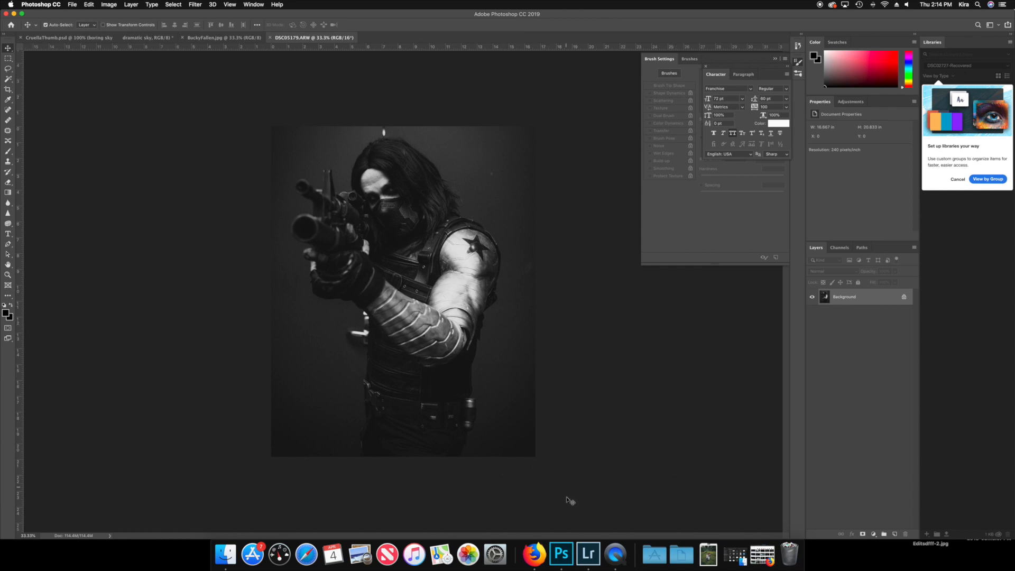
- Switch to Firefox and filter the "smoke overlay" image results to the Large size
{"action": "left_click", "coordinate": [534, 554]}
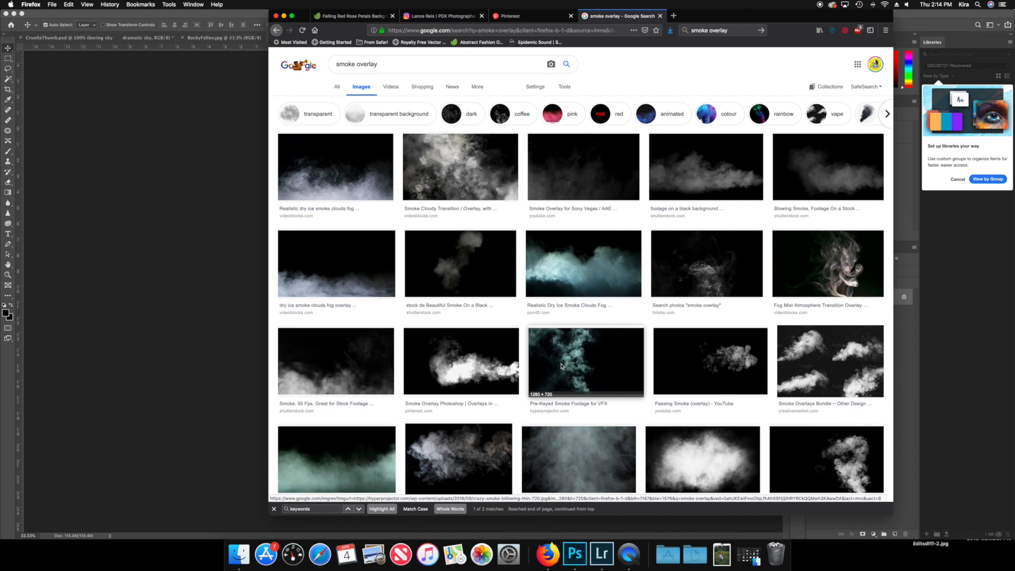
{"action": "scroll", "coordinate": [489, 432], "scroll_direction": "down", "scroll_amount": 2}
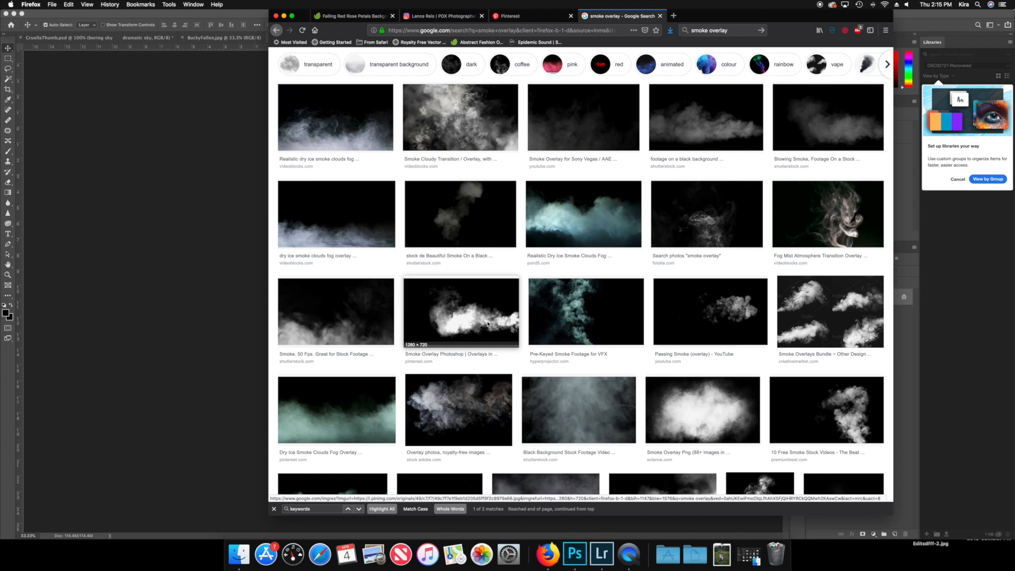
{"action": "scroll", "coordinate": [564, 103], "scroll_direction": "up", "scroll_amount": 2}
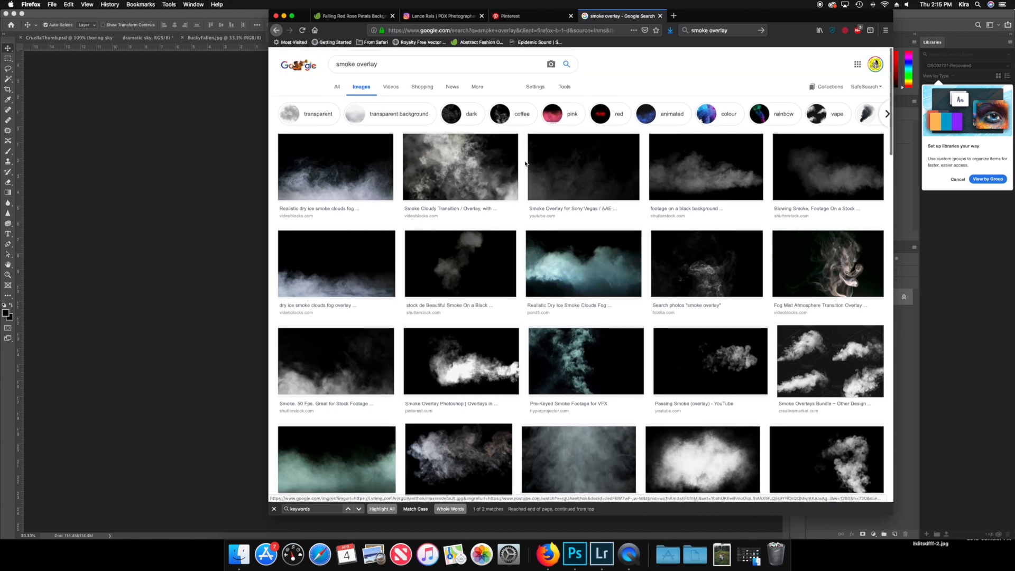
{"action": "left_click", "coordinate": [567, 89]}
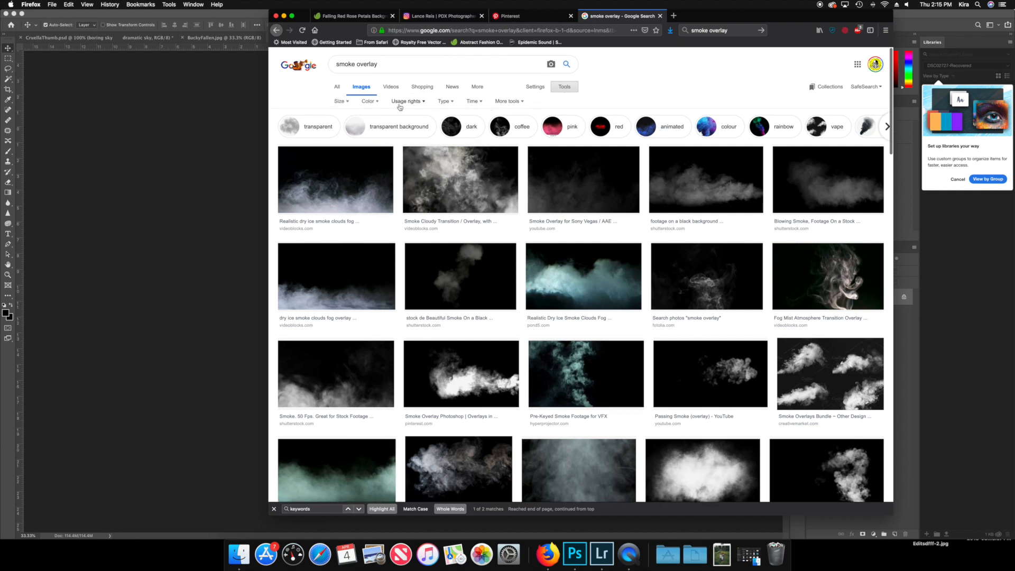
{"action": "left_click", "coordinate": [340, 103]}
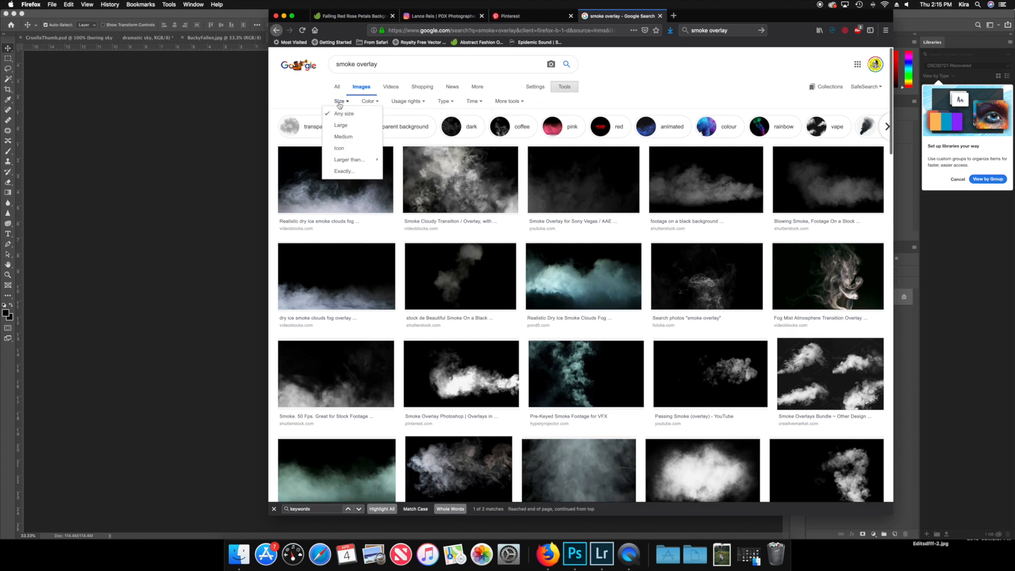
{"action": "left_click", "coordinate": [340, 125]}
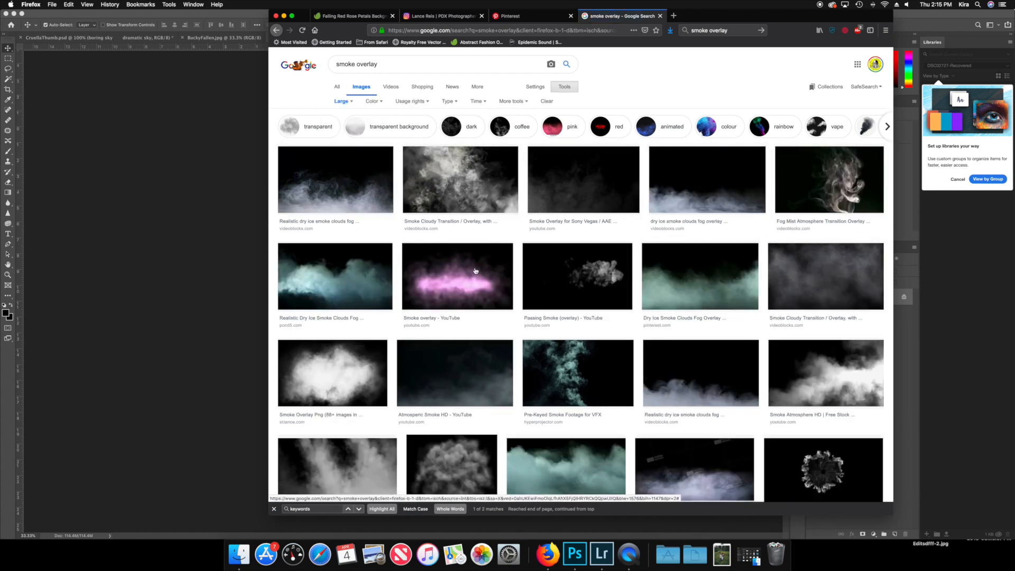
- Browse the large smoke overlay results, previewing the realistic dry ice smoke clouds image and the grey tornado dust image
{"action": "left_click", "coordinate": [349, 184]}
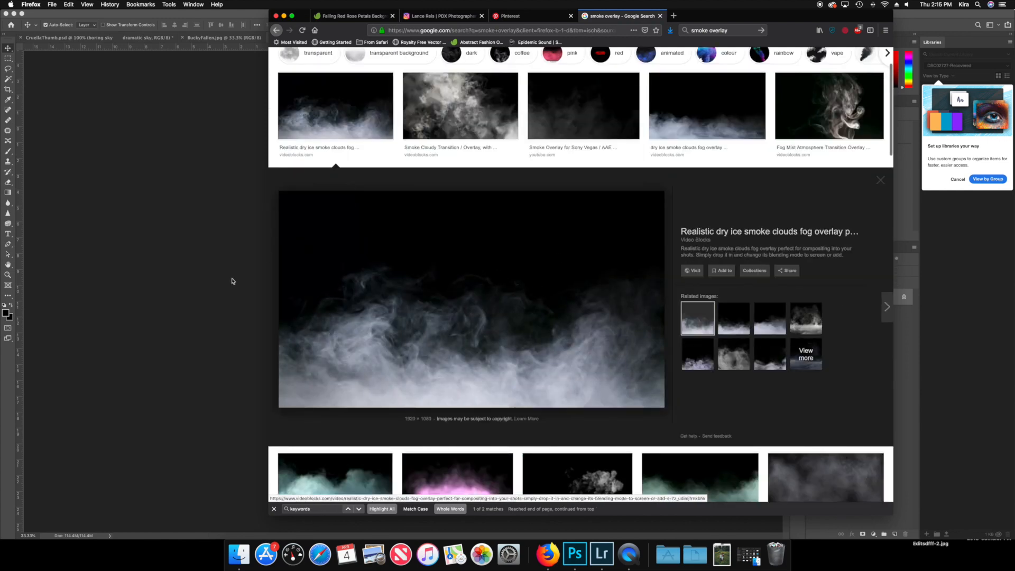
{"action": "right_click", "coordinate": [454, 280]}
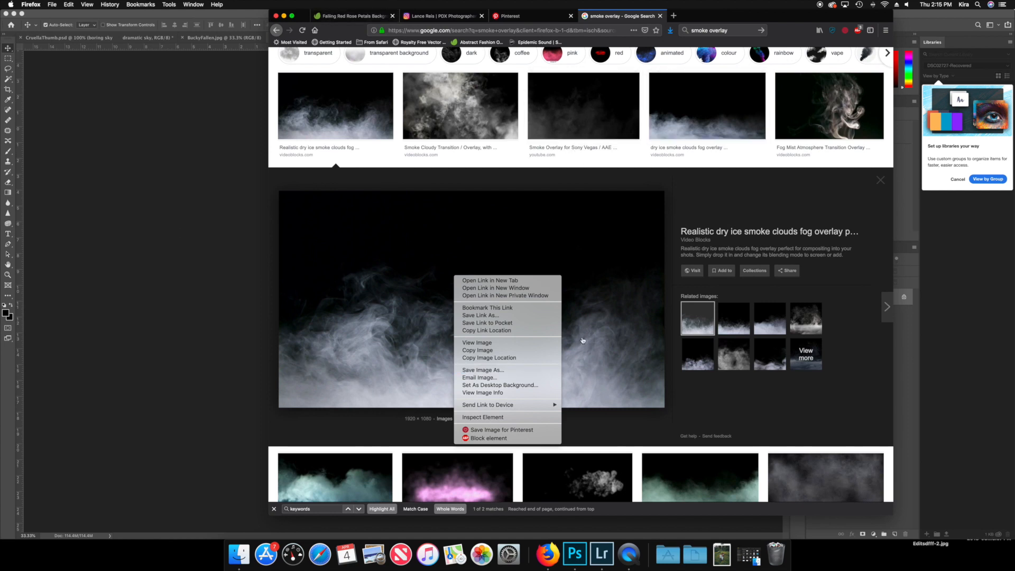
{"action": "left_click", "coordinate": [824, 403]}
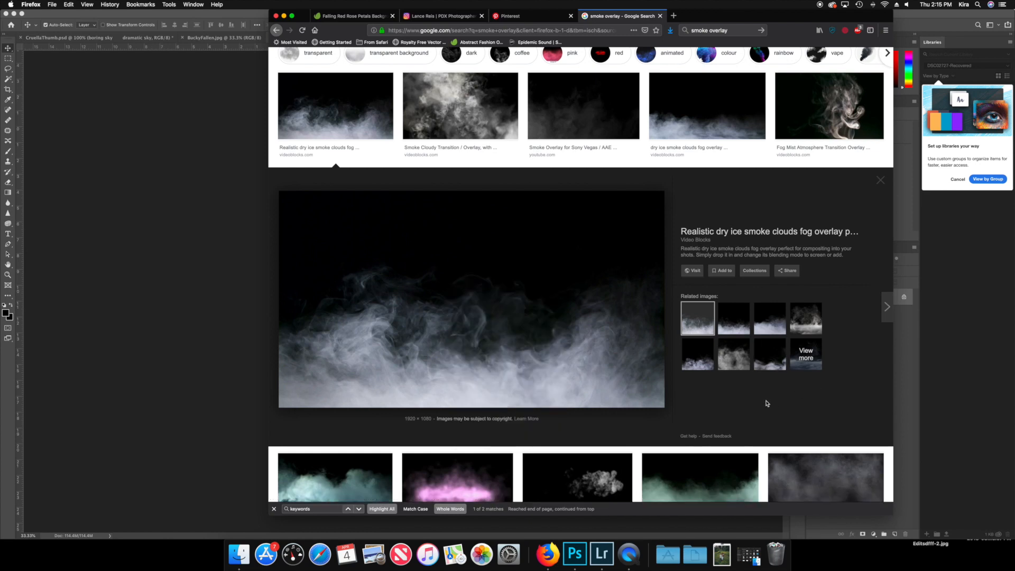
{"action": "scroll", "coordinate": [766, 404], "scroll_direction": "down", "scroll_amount": 3}
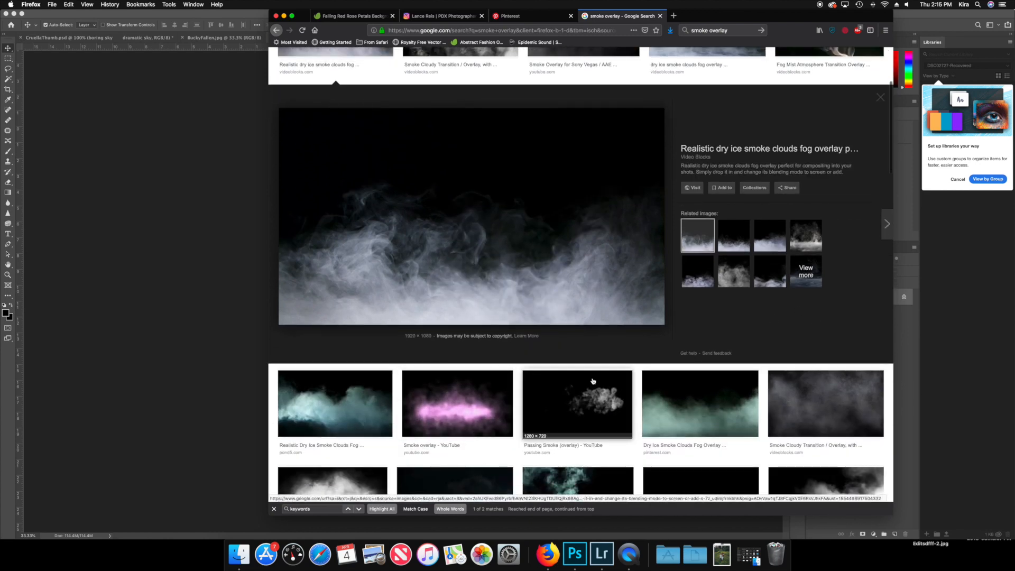
{"action": "scroll", "coordinate": [502, 417], "scroll_direction": "down", "scroll_amount": 10}
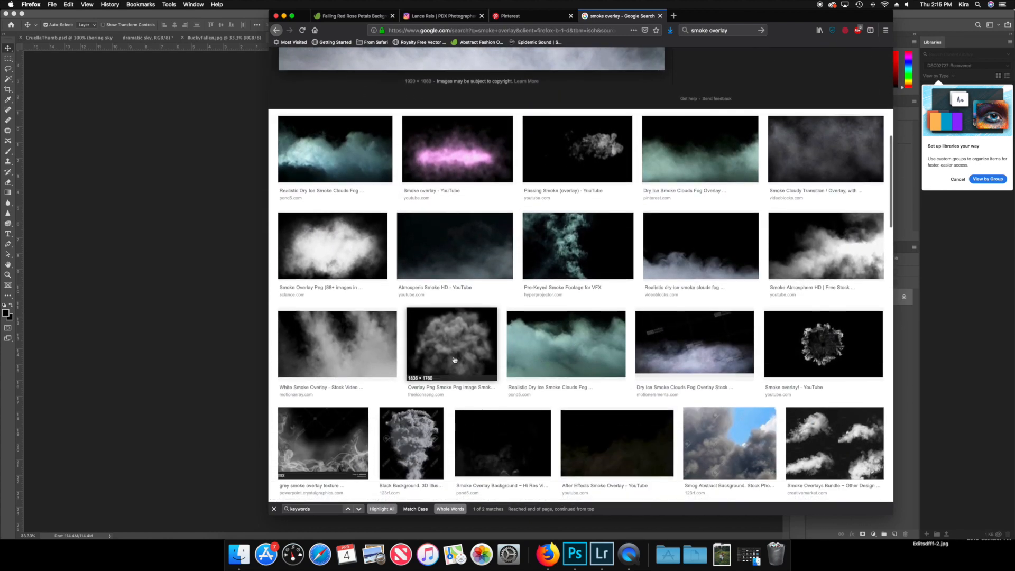
{"action": "scroll", "coordinate": [584, 322], "scroll_direction": "up", "scroll_amount": 15}
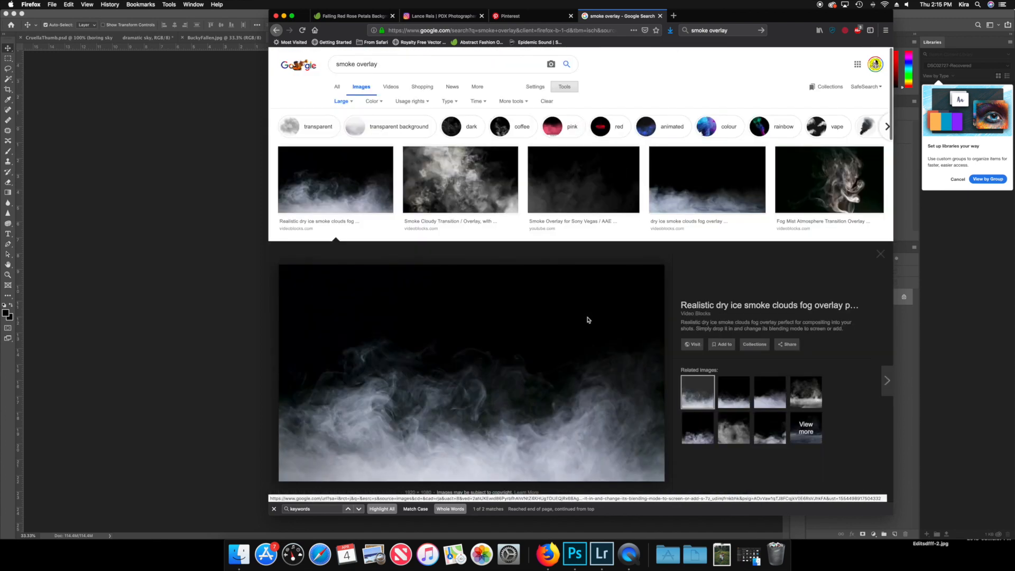
{"action": "scroll", "coordinate": [588, 319], "scroll_direction": "down", "scroll_amount": 20}
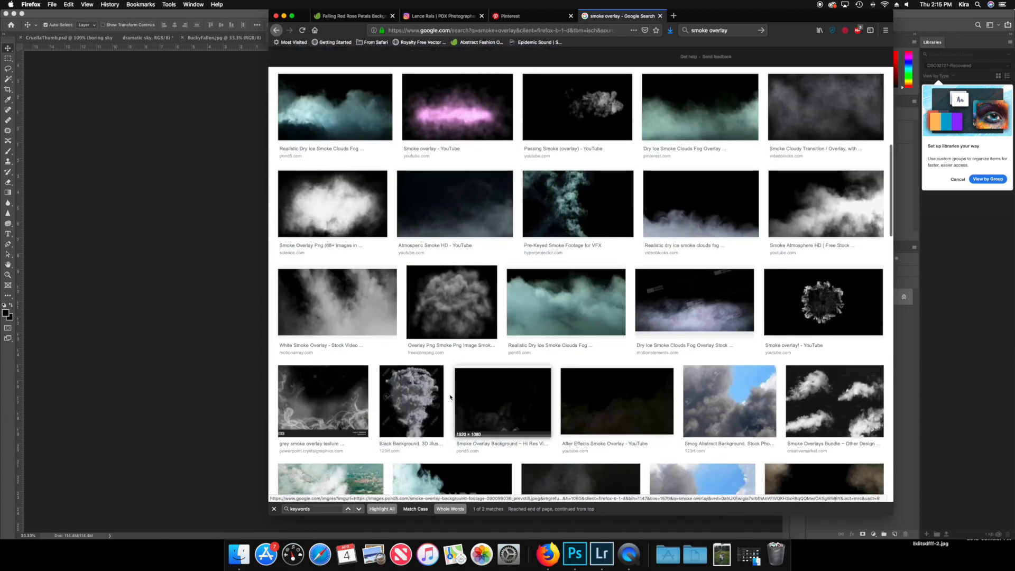
{"action": "left_click", "coordinate": [414, 397]}
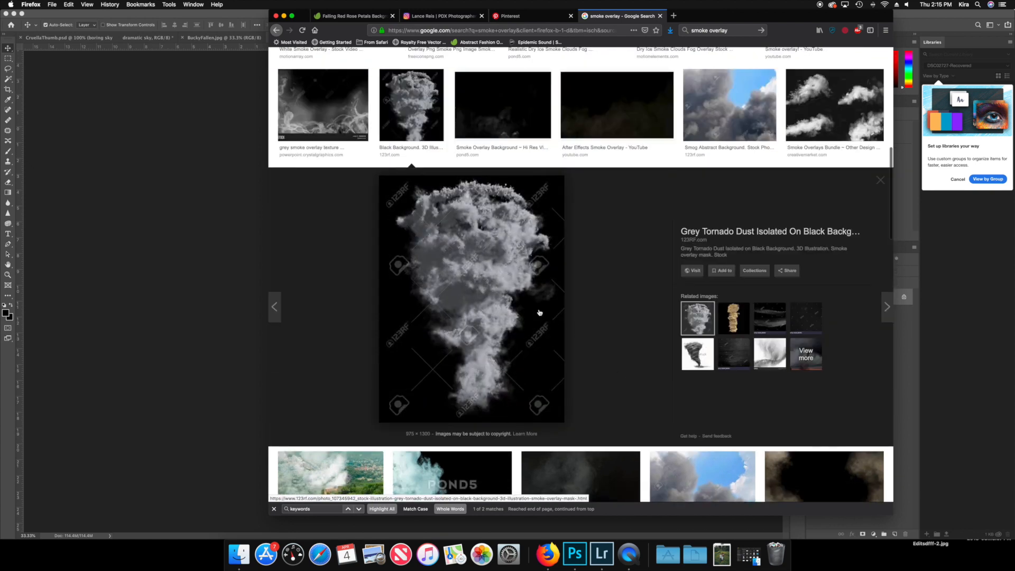
{"action": "scroll", "coordinate": [576, 290], "scroll_direction": "up", "scroll_amount": 10}
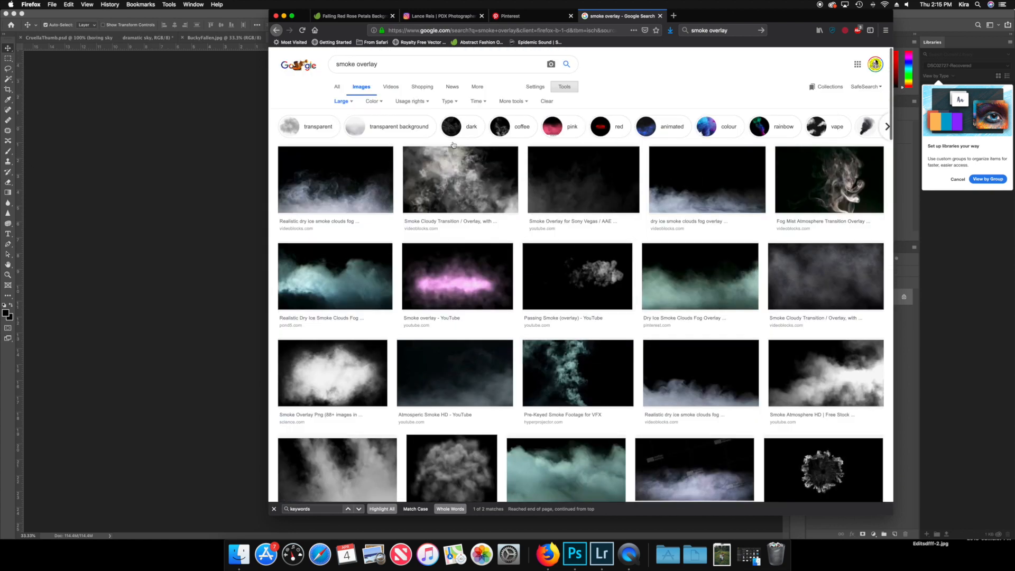
- Switch back to Photoshop and place maxresdefault1.jpg from the Desktop as an embedded smoke layer over the portrait
{"action": "left_click", "coordinate": [284, 17]}
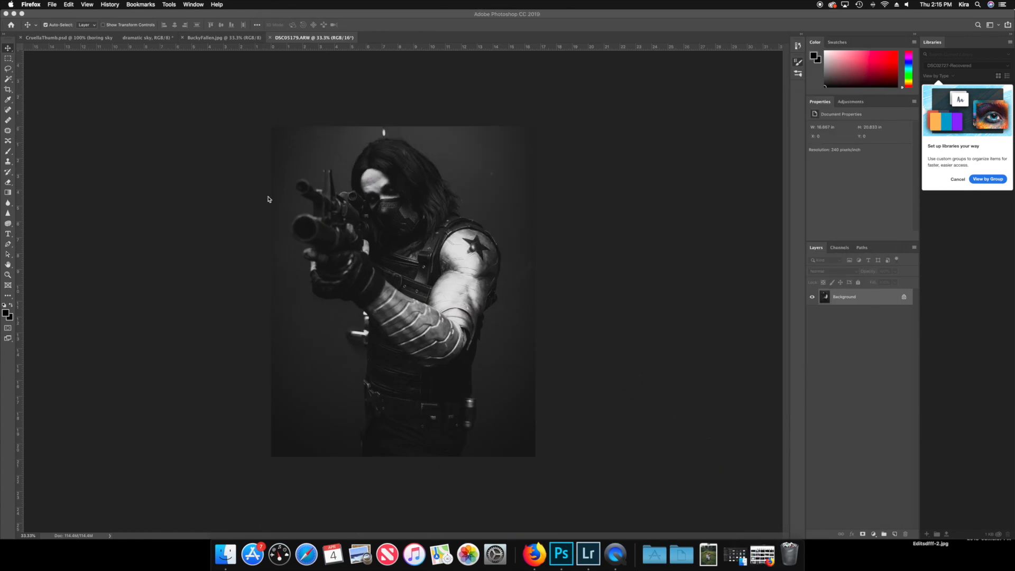
{"action": "left_click", "coordinate": [69, 86]}
{"action": "left_click", "coordinate": [73, 5]}
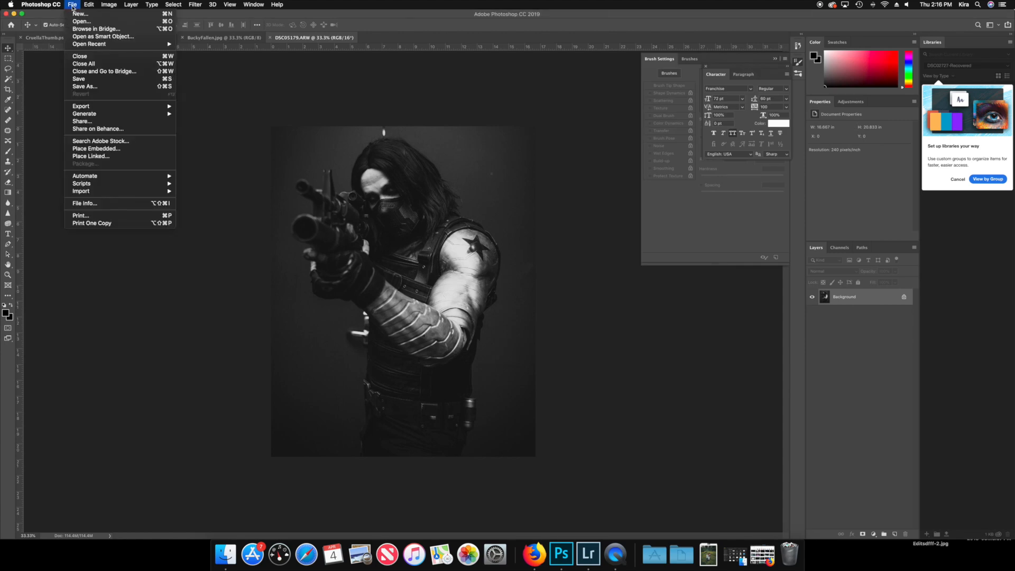
{"action": "left_click", "coordinate": [105, 149]}
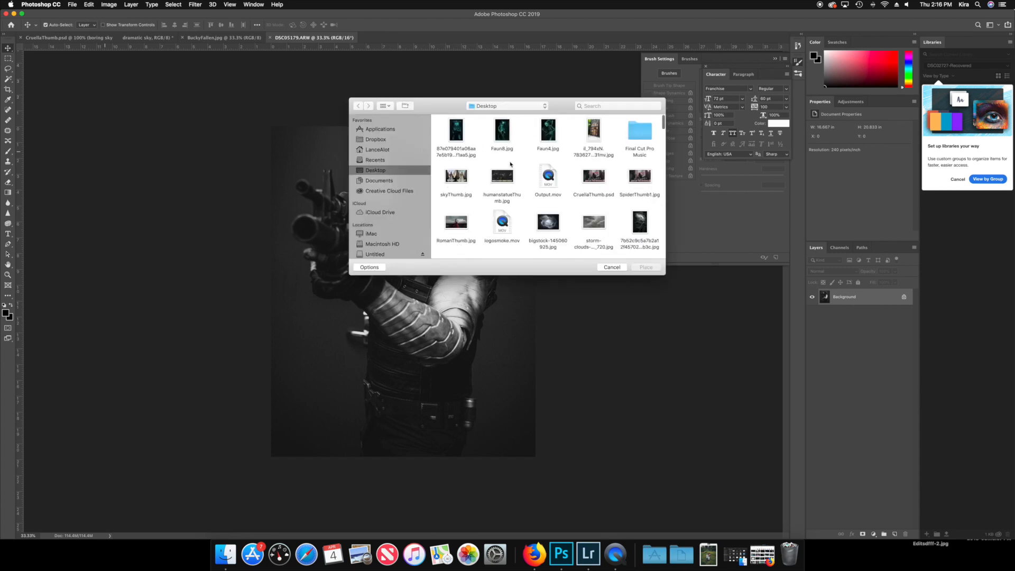
{"action": "scroll", "coordinate": [506, 155], "scroll_direction": "down", "scroll_amount": 5}
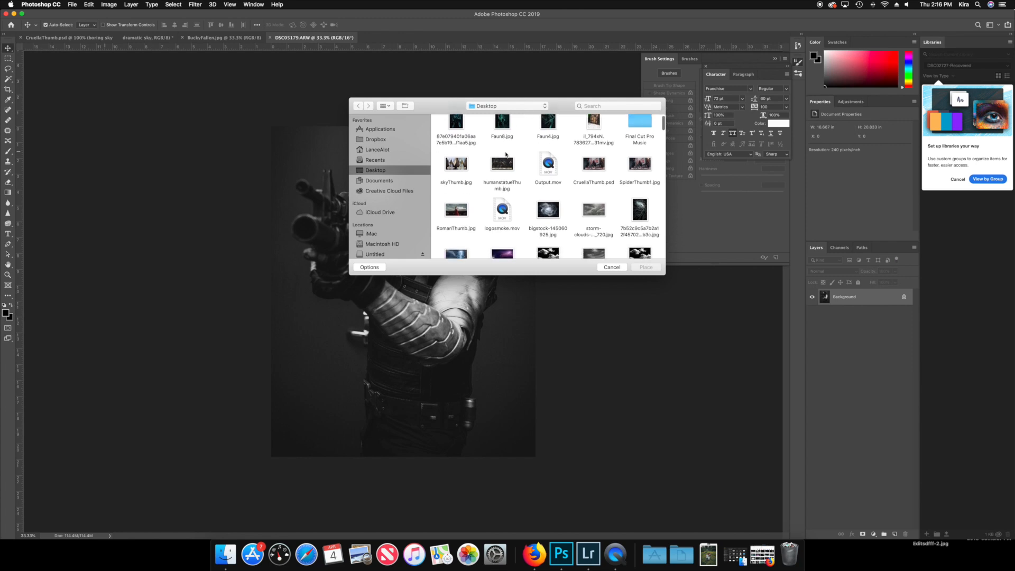
{"action": "scroll", "coordinate": [505, 154], "scroll_direction": "down", "scroll_amount": 5}
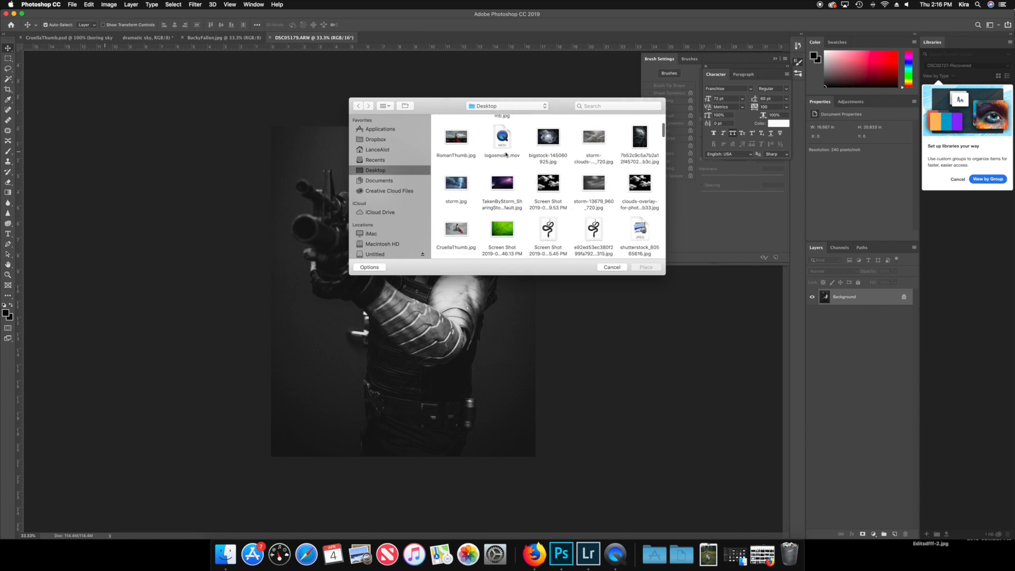
{"action": "scroll", "coordinate": [506, 154], "scroll_direction": "down", "scroll_amount": 15}
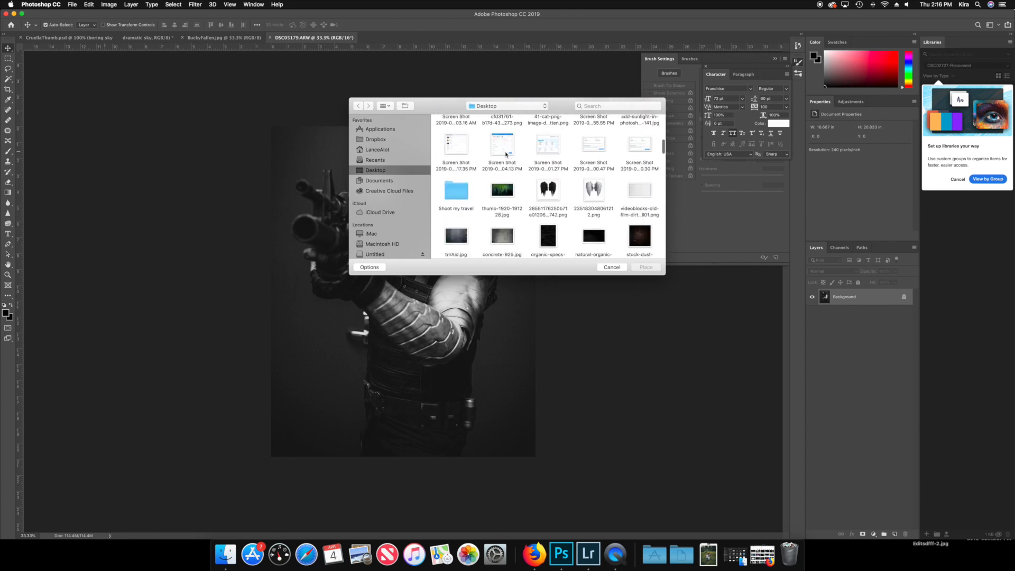
{"action": "scroll", "coordinate": [506, 154], "scroll_direction": "down", "scroll_amount": 3}
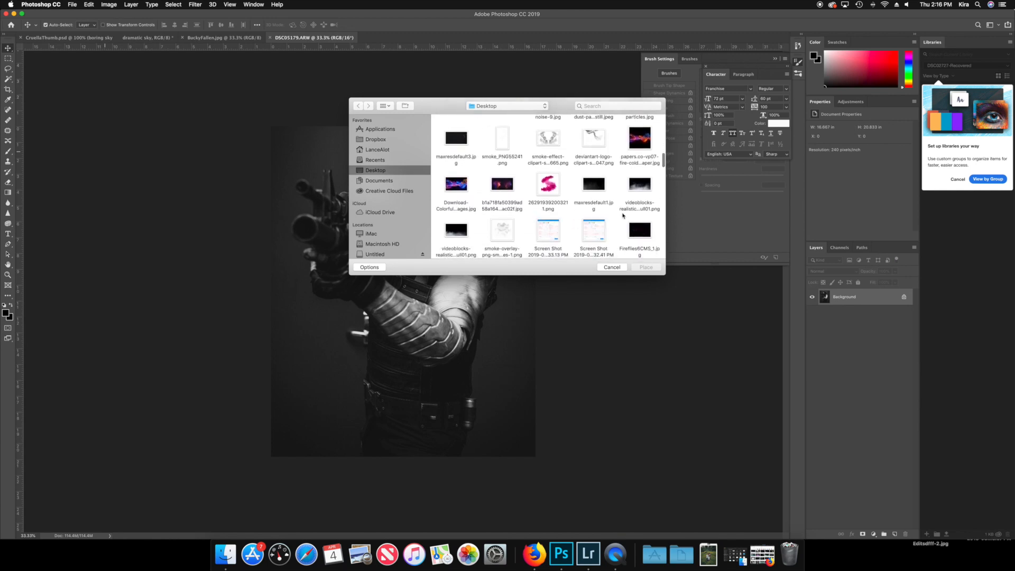
{"action": "scroll", "coordinate": [623, 215], "scroll_direction": "down", "scroll_amount": 2}
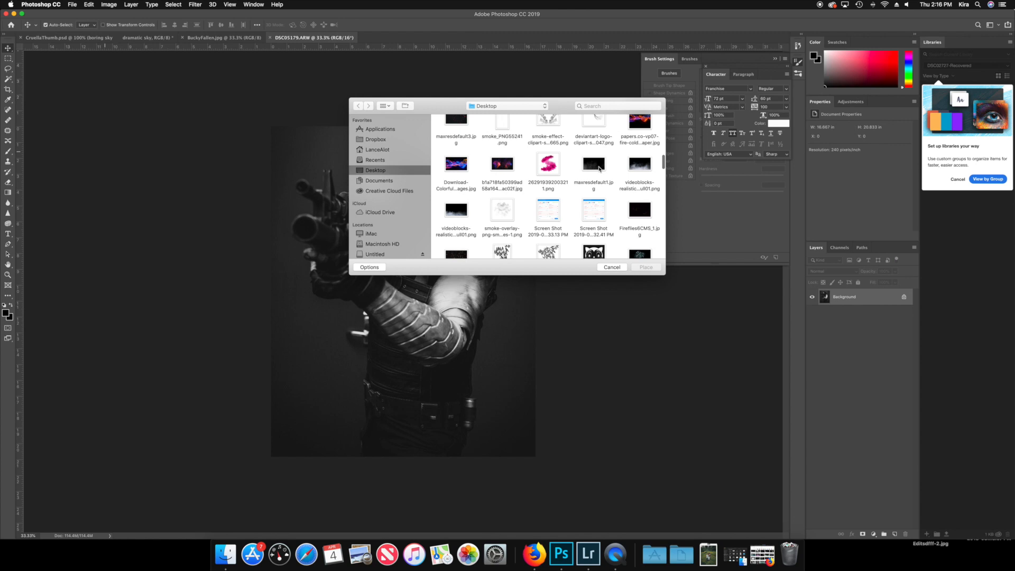
{"action": "left_click", "coordinate": [599, 168]}
{"action": "double_click", "coordinate": [600, 168]}
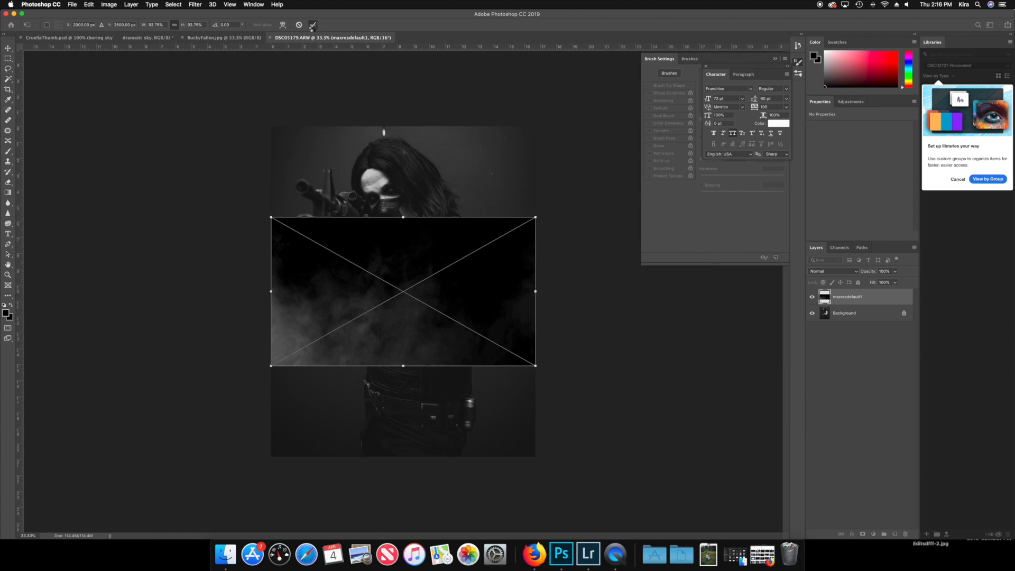
{"action": "left_click", "coordinate": [312, 27]}
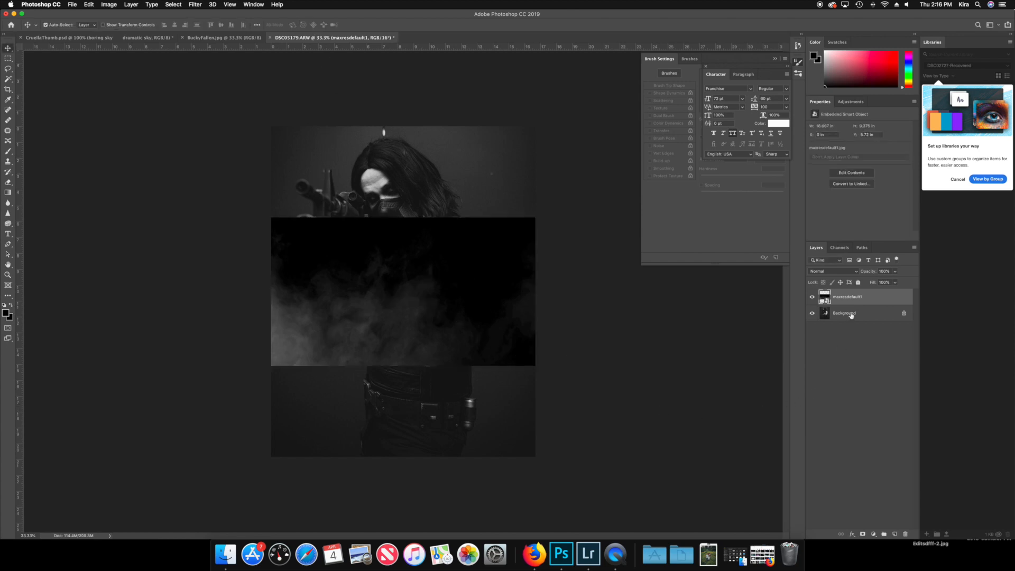
- Set the smoke layer's blend mode to Lighten and move it down to the bottom edge of the photo
{"action": "left_click", "coordinate": [846, 274]}
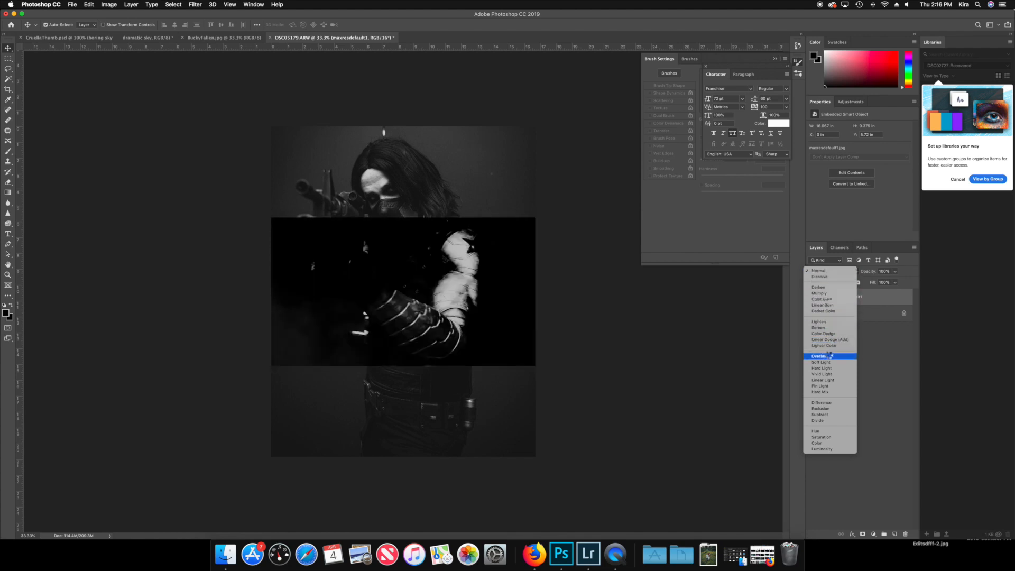
{"action": "left_click", "coordinate": [828, 323]}
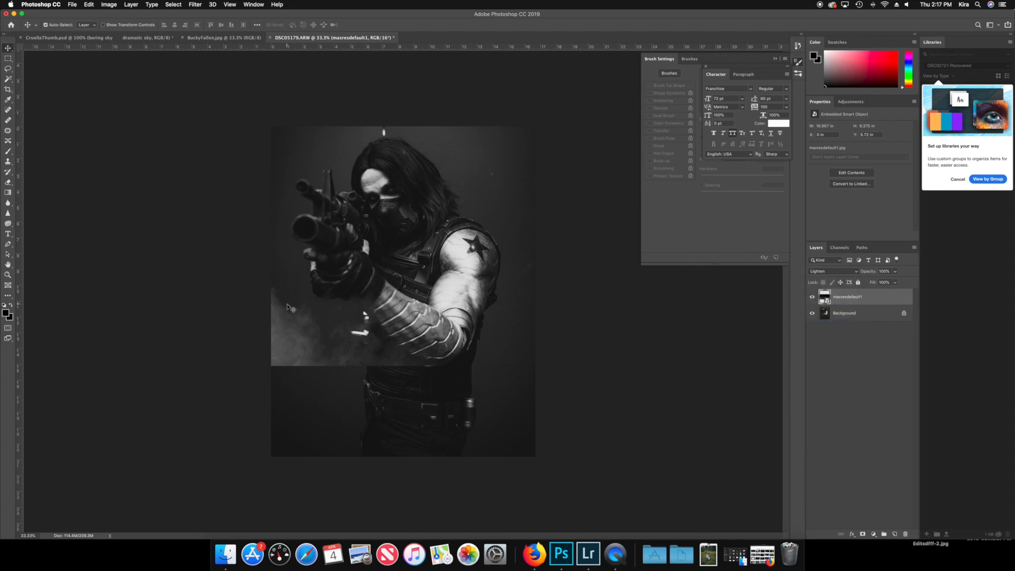
{"action": "left_click_drag", "start_coordinate": [293, 315], "coordinate": [294, 404]}
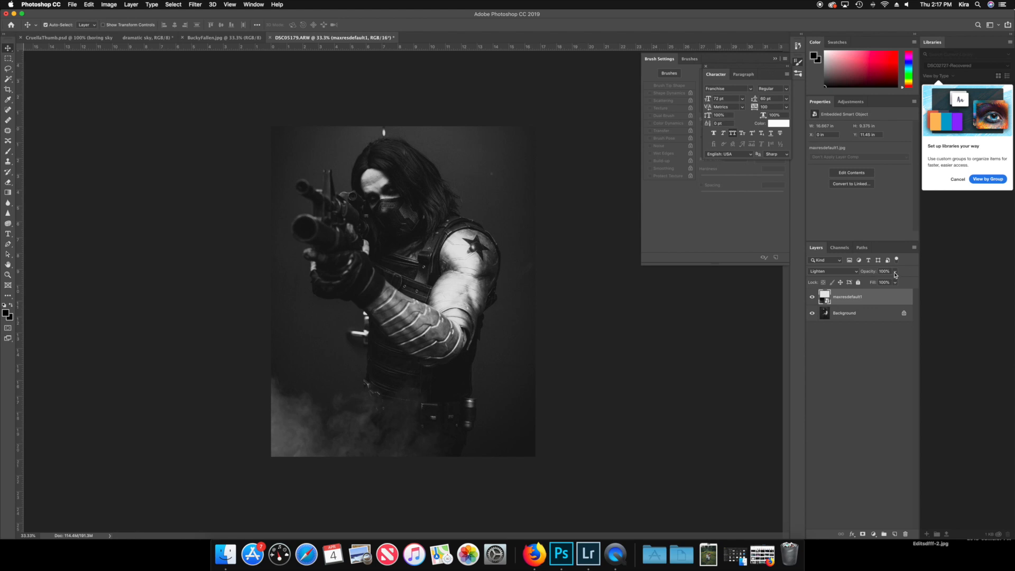
- Reduce the smoke layer's opacity to 71% and deselect the layer
{"action": "left_click", "coordinate": [895, 272]}
{"action": "left_click_drag", "start_coordinate": [895, 281], "coordinate": [885, 284]}
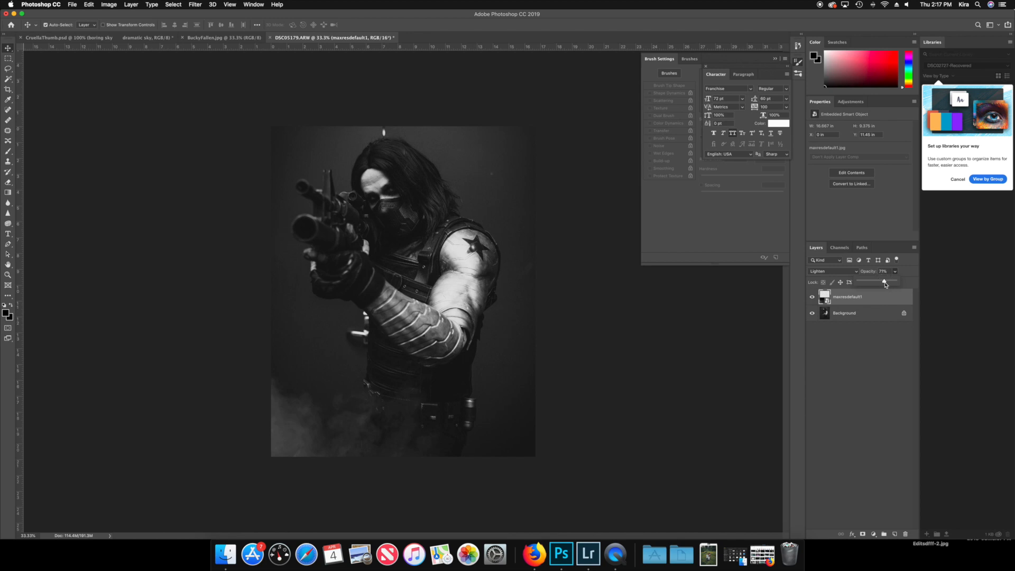
{"action": "left_click", "coordinate": [683, 336]}
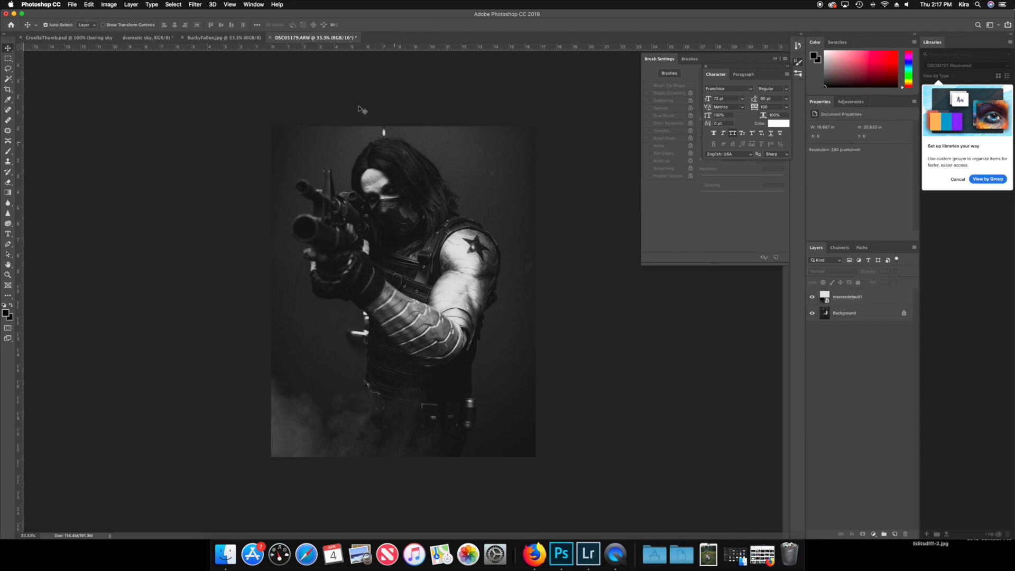
- Place the videoblocks realistic dry ice smoke PNG from the Desktop as an embedded layer over the portrait
{"action": "left_click", "coordinate": [69, 6]}
{"action": "left_click", "coordinate": [72, 7]}
{"action": "left_click", "coordinate": [73, 7]}
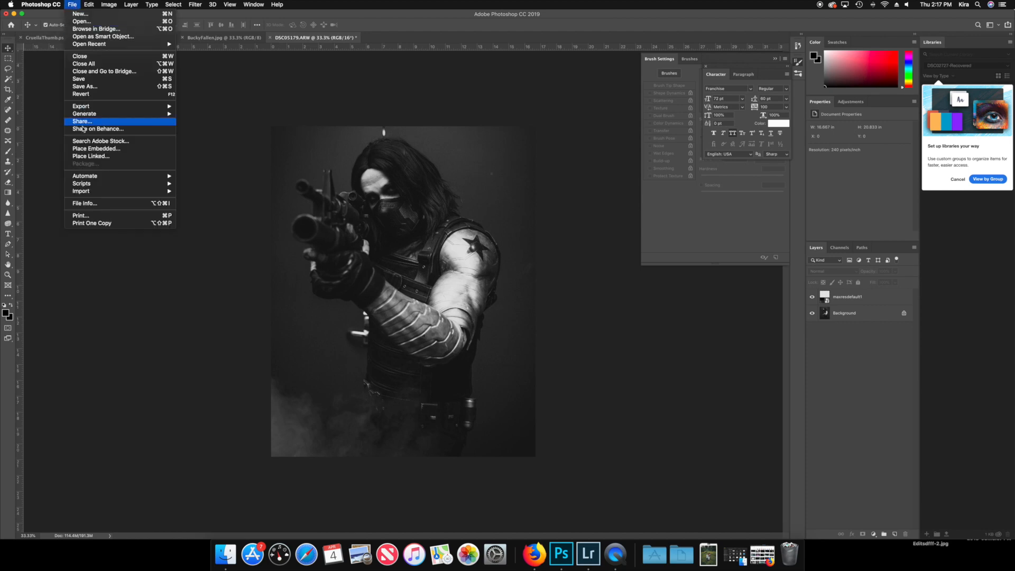
{"action": "left_click", "coordinate": [83, 148]}
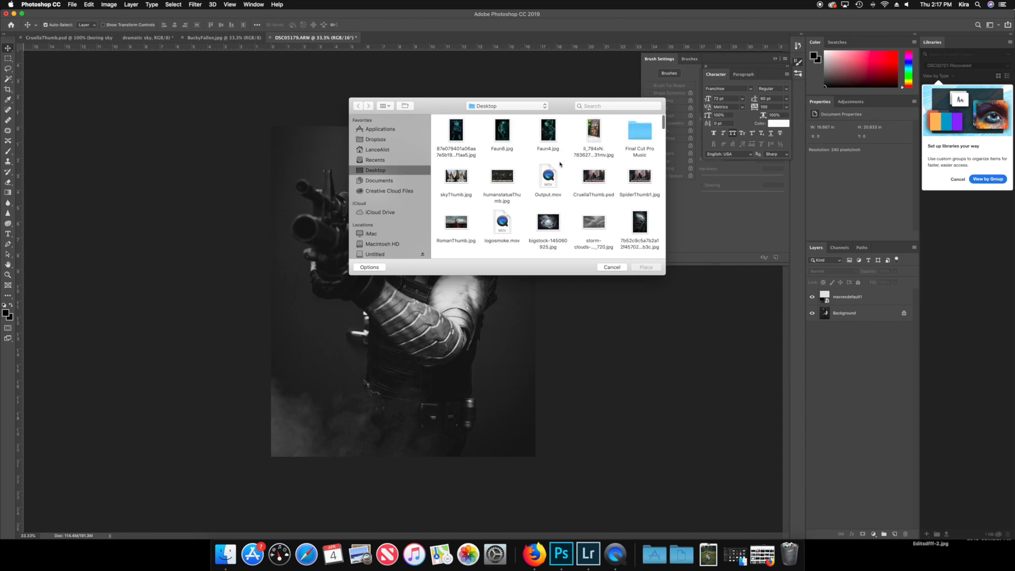
{"action": "scroll", "coordinate": [565, 178], "scroll_direction": "down", "scroll_amount": 5}
{"action": "scroll", "coordinate": [565, 178], "scroll_direction": "down", "scroll_amount": 8}
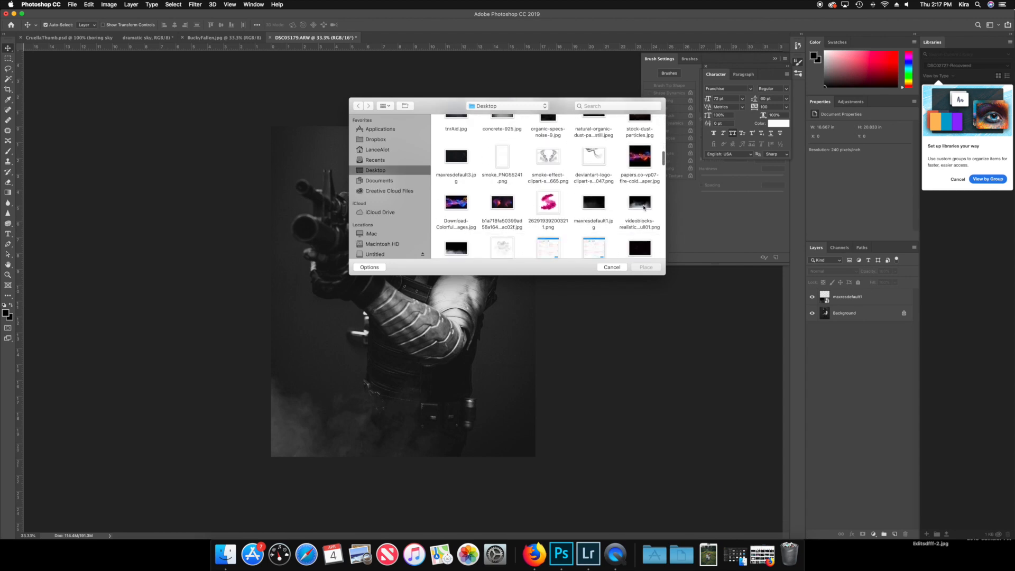
{"action": "left_click", "coordinate": [644, 207]}
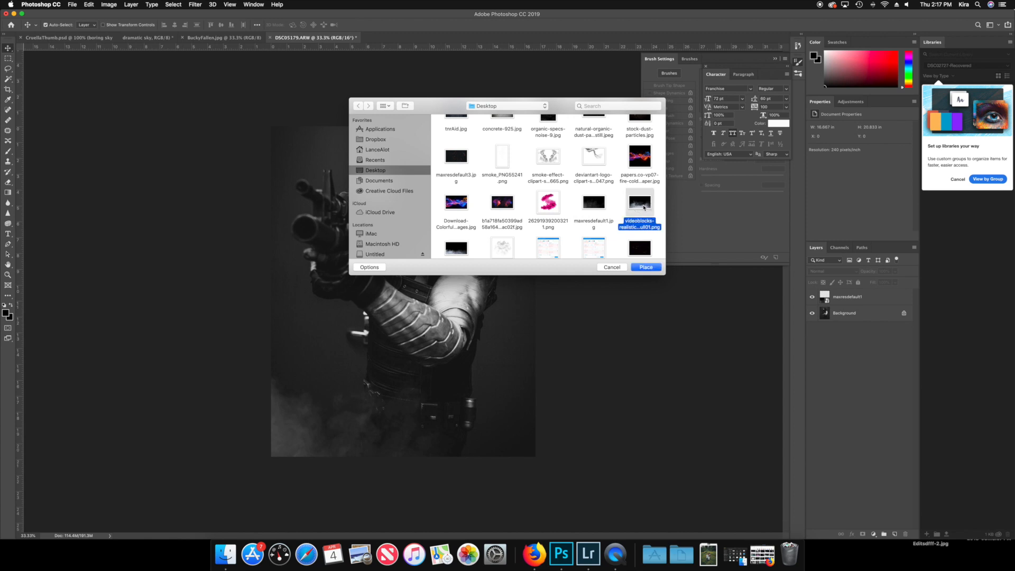
{"action": "double_click", "coordinate": [644, 207]}
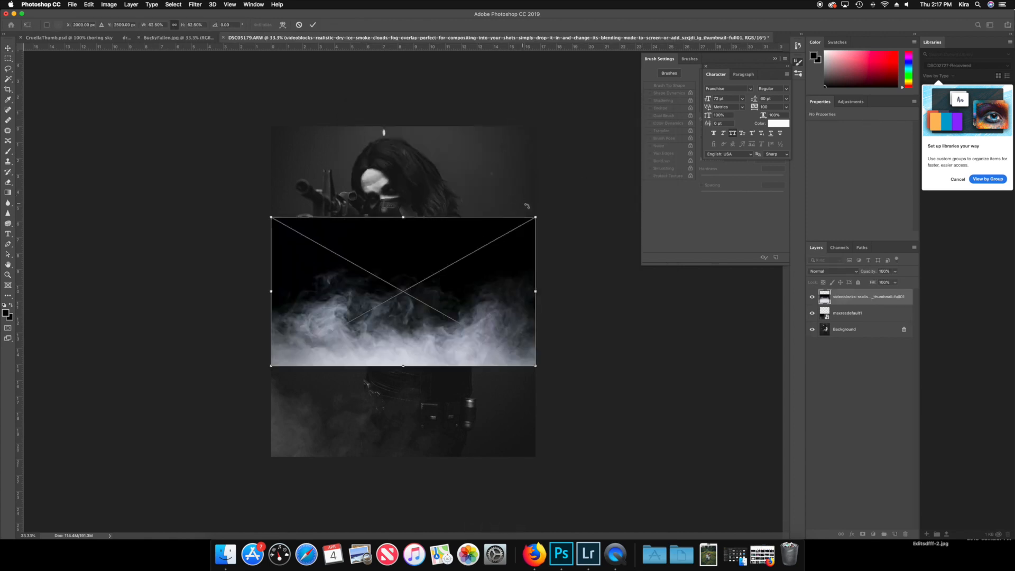
- Rotate the placed smoke image to -90°, move it to the photo's right side and enlarge it to the full photo height
{"action": "left_click_drag", "start_coordinate": [539, 208], "coordinate": [335, 160]}
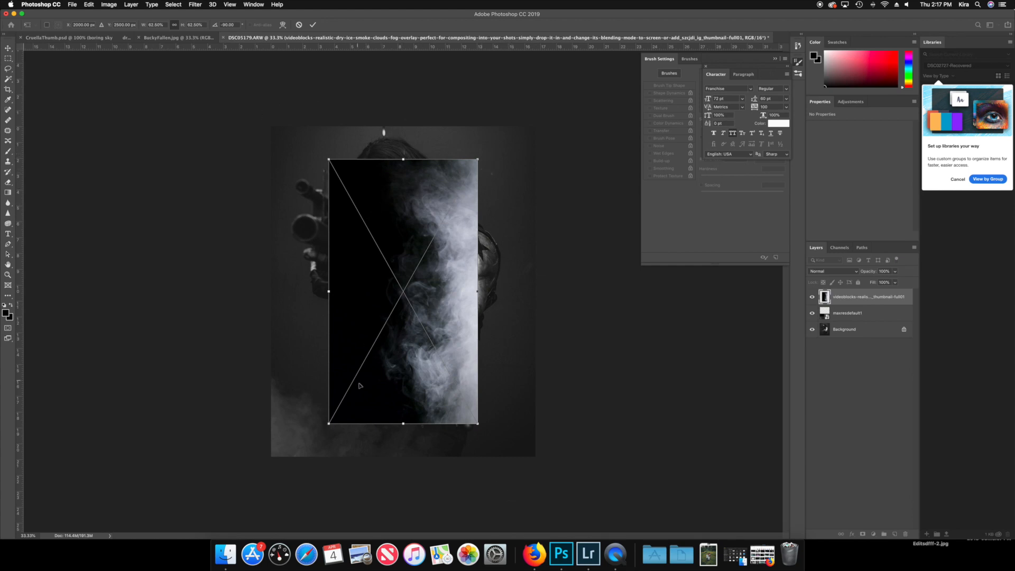
{"action": "left_click_drag", "start_coordinate": [424, 181], "coordinate": [479, 149]}
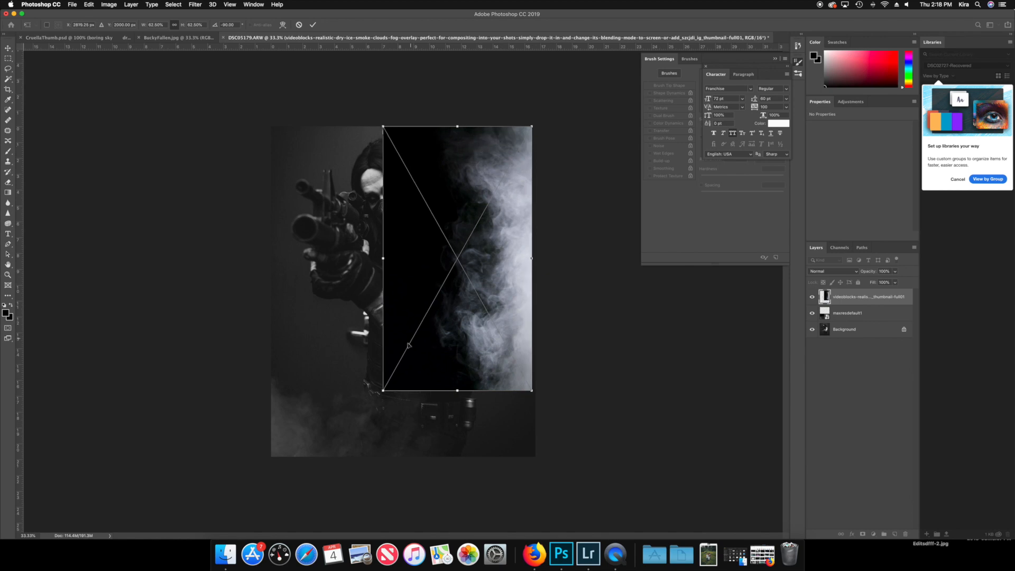
{"action": "left_click_drag", "start_coordinate": [383, 390], "coordinate": [324, 445]}
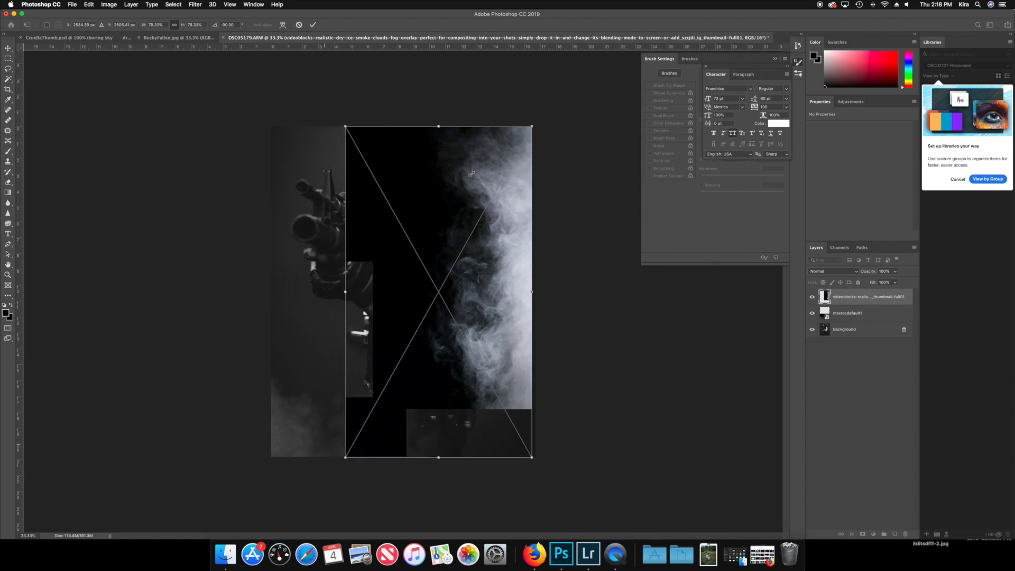
{"action": "left_click", "coordinate": [314, 24]}
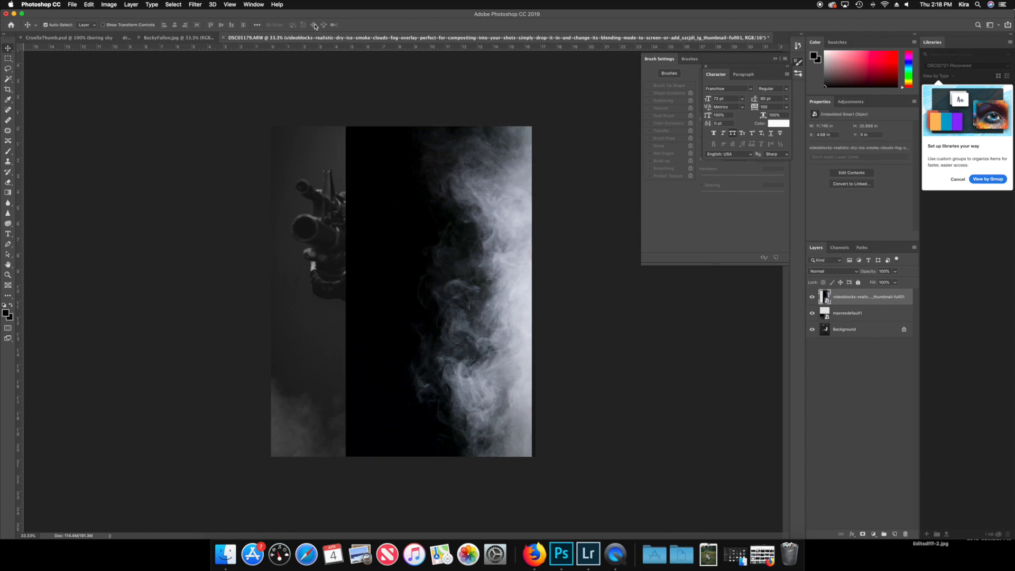
- Blend the rotated smoke layer with Screen at 51% opacity, aligned flush with the photo's right edge
{"action": "left_click", "coordinate": [856, 271]}
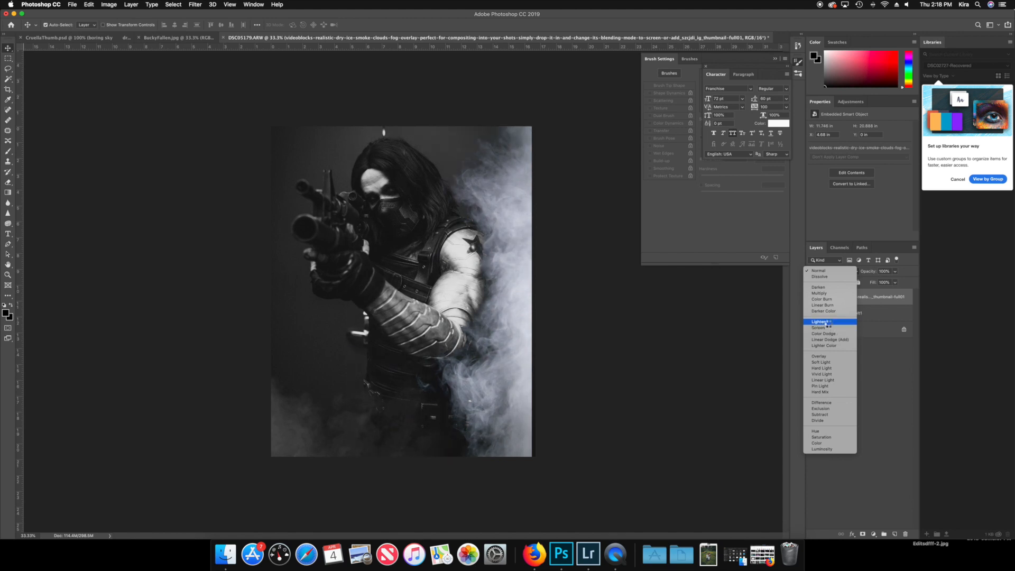
{"action": "left_click", "coordinate": [829, 328]}
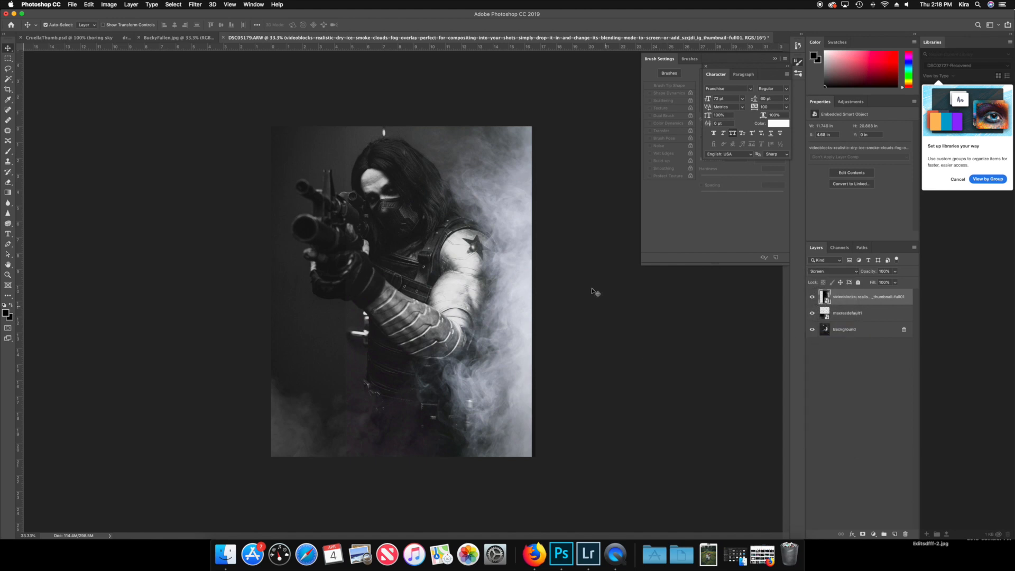
{"action": "left_click_drag", "start_coordinate": [514, 272], "coordinate": [519, 271]}
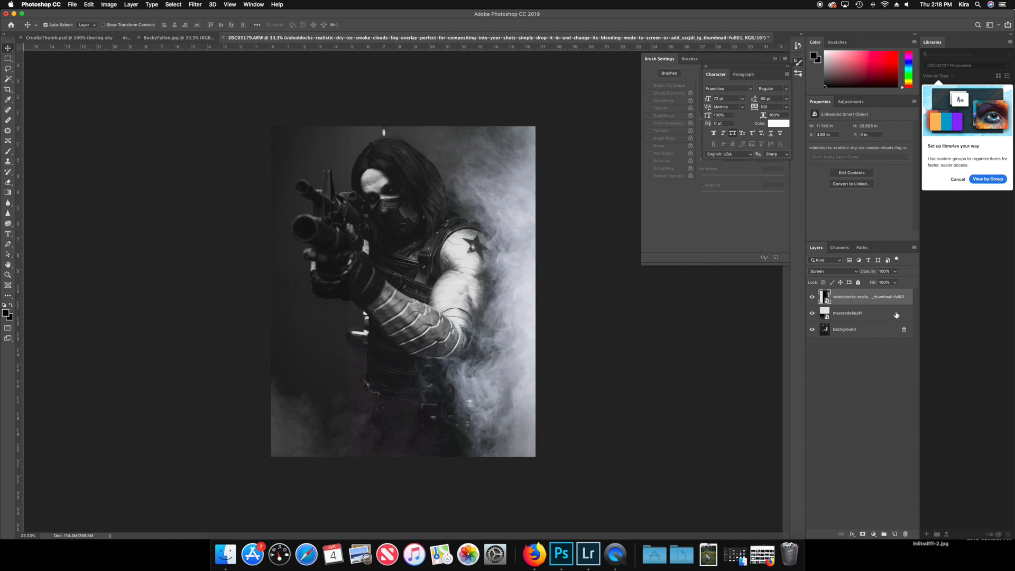
{"action": "left_click", "coordinate": [896, 281]}
{"action": "left_click_drag", "start_coordinate": [888, 282], "coordinate": [876, 283]}
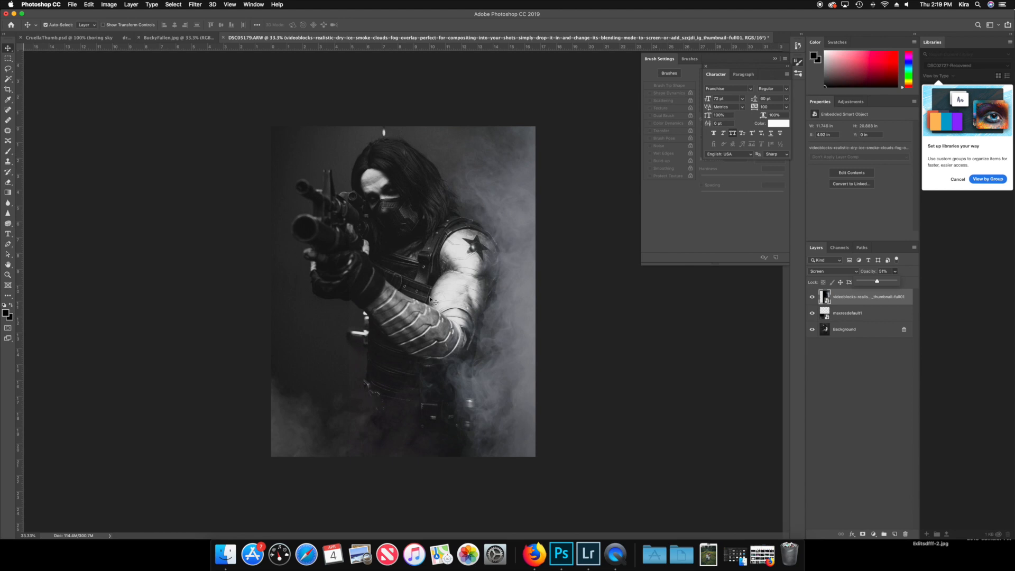
- Apply a Levels adjustment to the right-hand smoke layer with the midtone input at about 0.70
{"action": "left_click", "coordinate": [90, 5]}
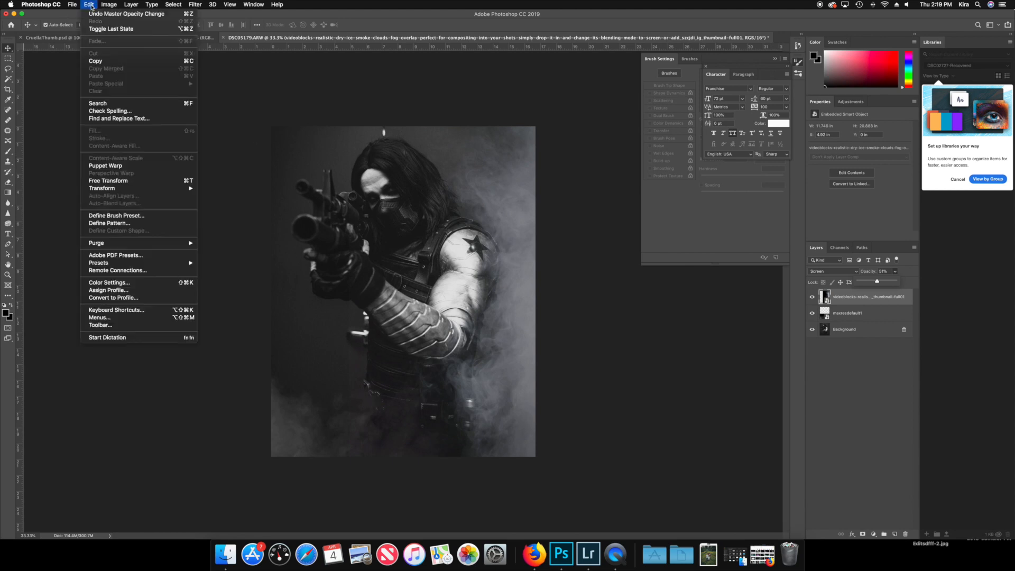
{"action": "mouse_move", "coordinate": [104, 6]}
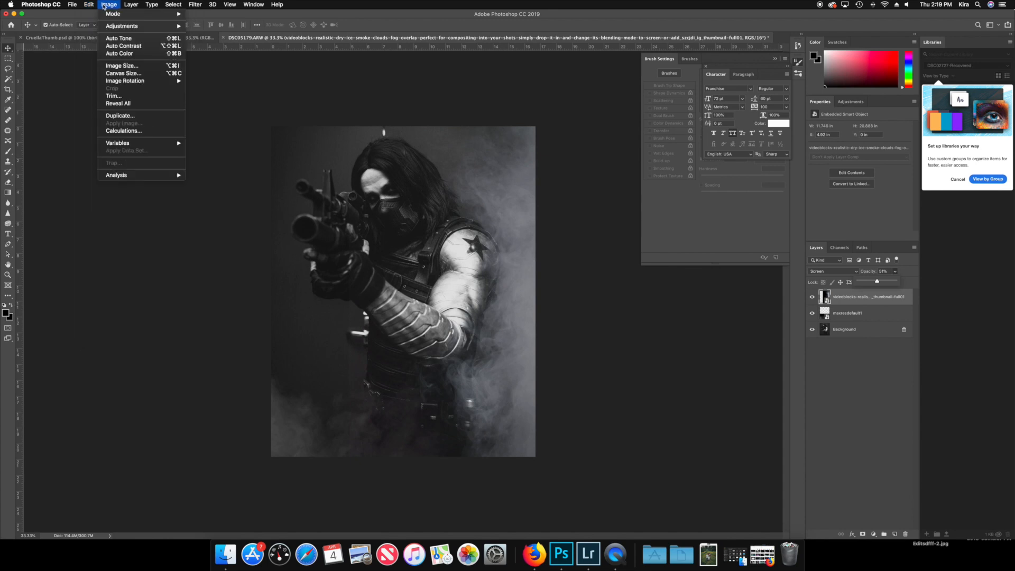
{"action": "mouse_move", "coordinate": [121, 27]}
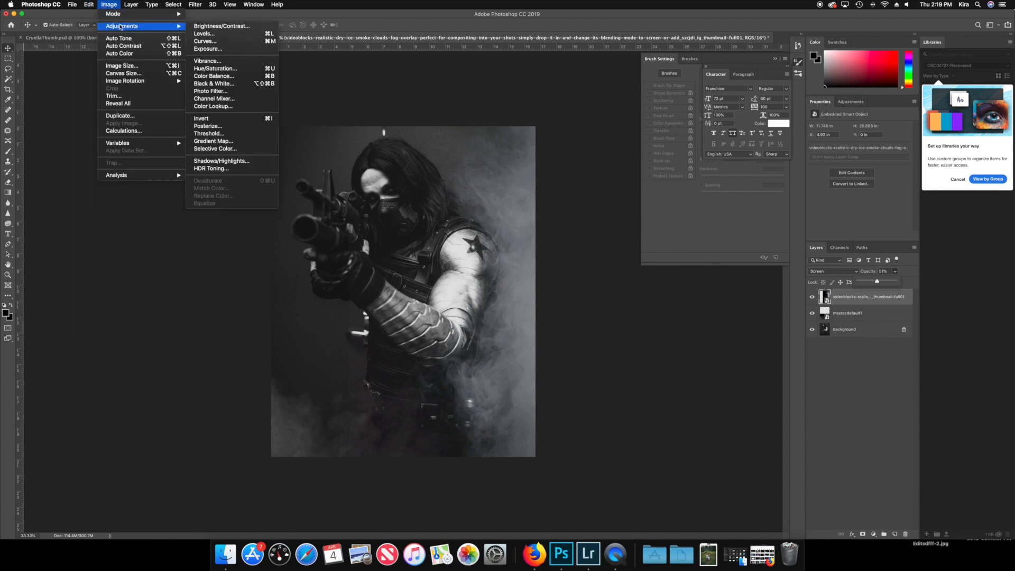
{"action": "left_click", "coordinate": [206, 34]}
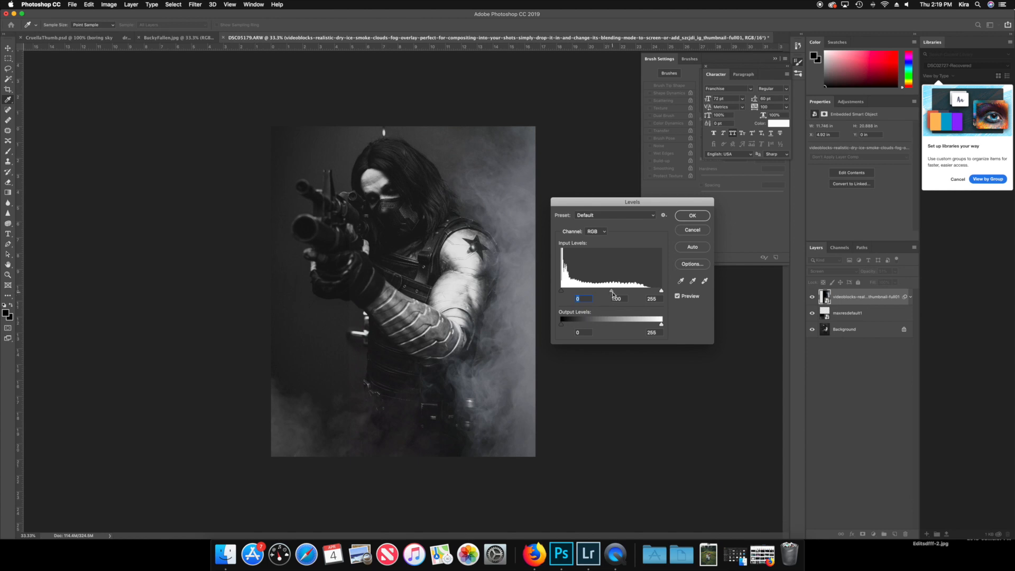
{"action": "left_click_drag", "start_coordinate": [613, 294], "coordinate": [624, 295]}
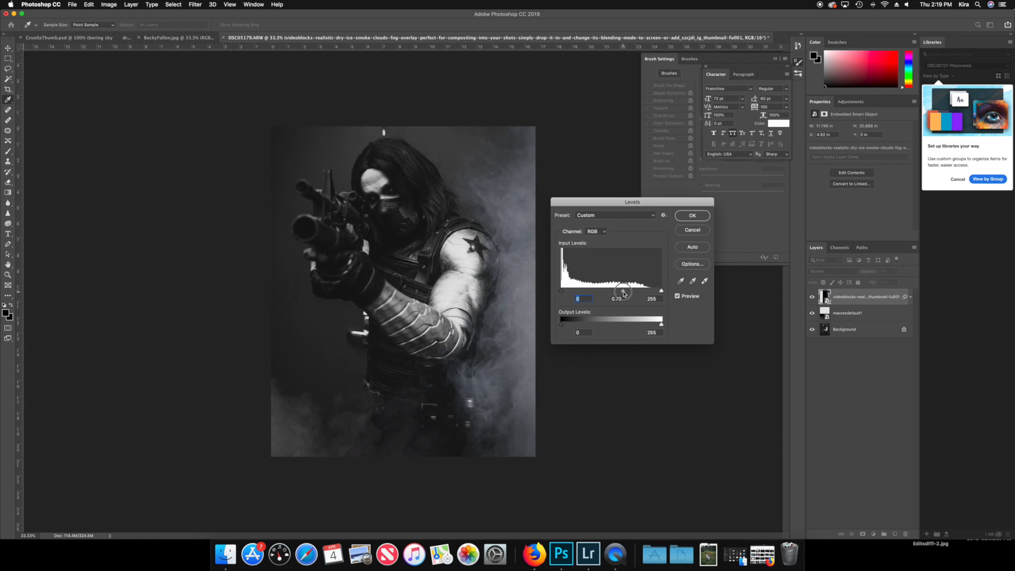
{"action": "left_click", "coordinate": [624, 294]}
{"action": "left_click", "coordinate": [693, 216]}
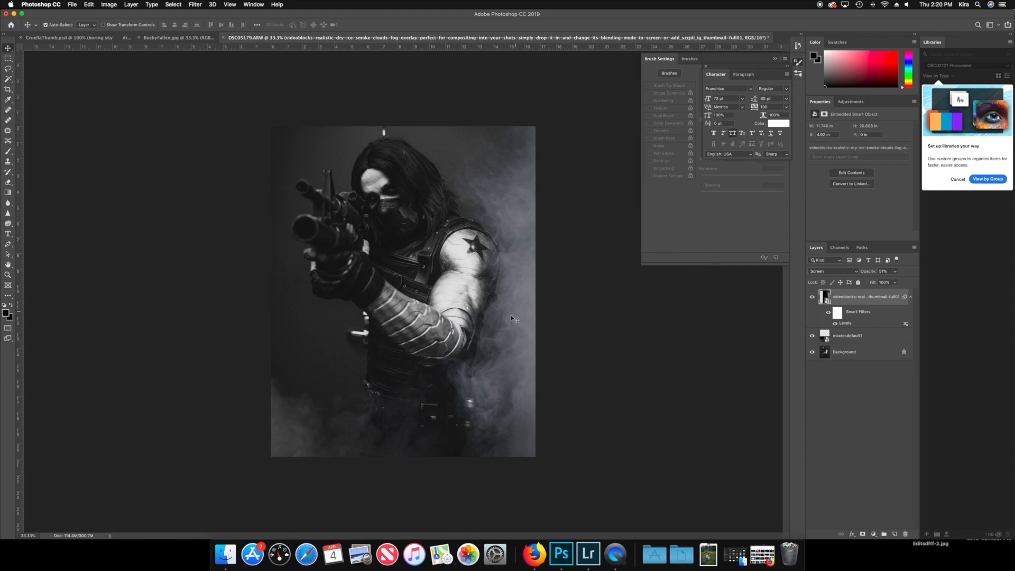
- Duplicate the maxresdefault1 smoke layer within the same document, keeping the suggested name
{"action": "left_click", "coordinate": [868, 342]}
{"action": "right_click", "coordinate": [868, 338]}
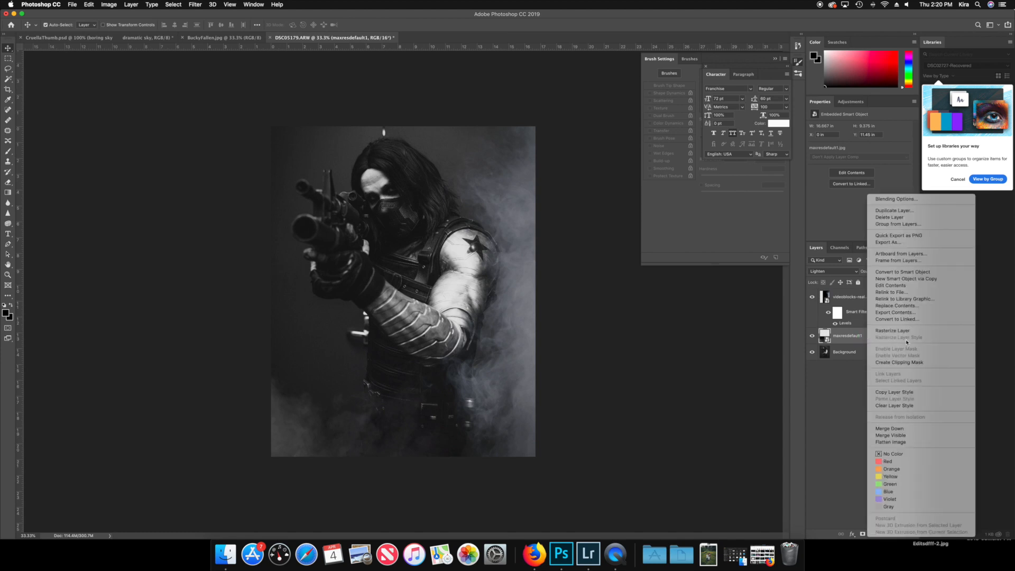
{"action": "left_click", "coordinate": [895, 211]}
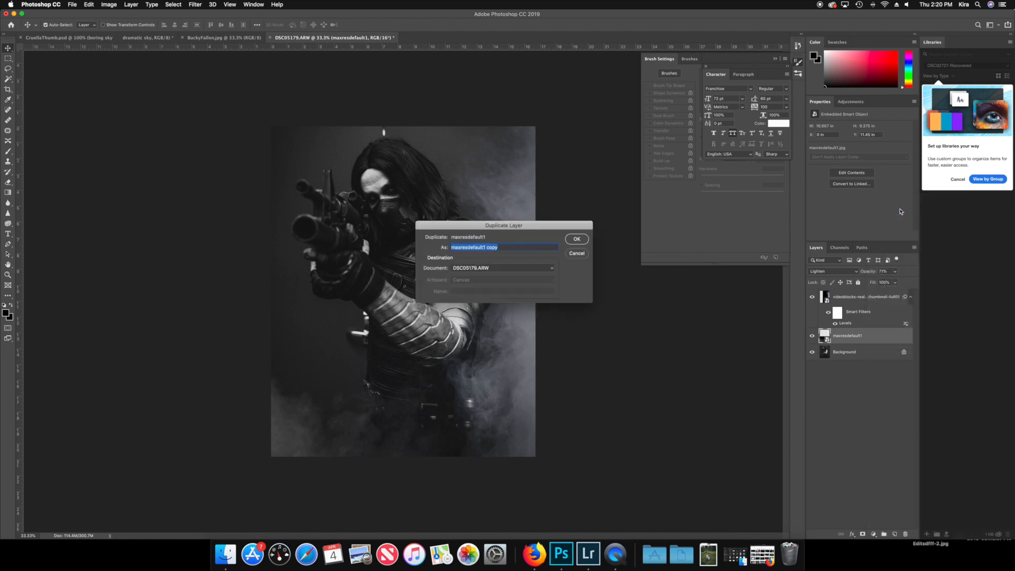
{"action": "left_click", "coordinate": [582, 240]}
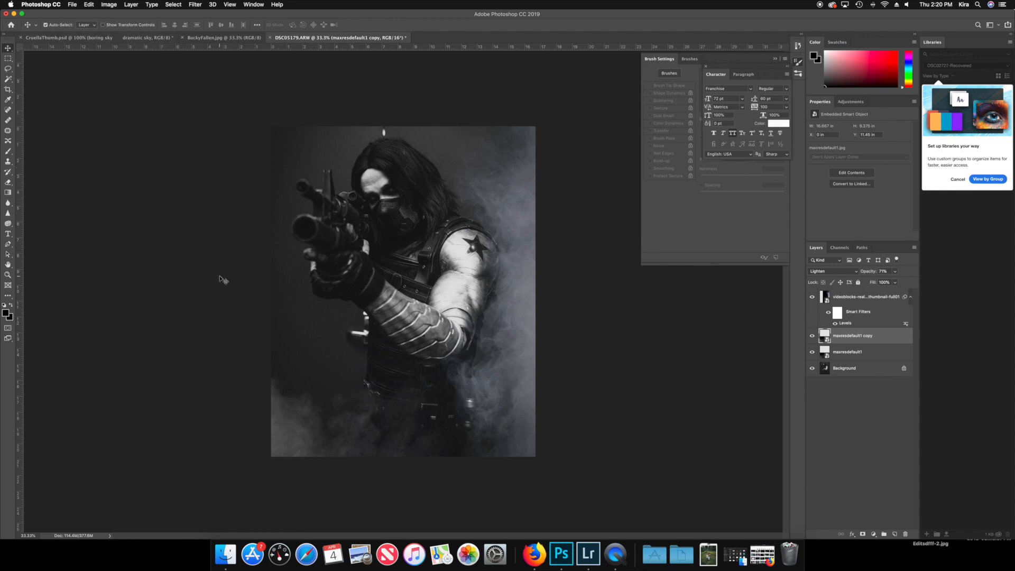
- Free-transform the smoke copy to about 111° over the photo's upper-left area and set its opacity to 78%
{"action": "left_click", "coordinate": [89, 5]}
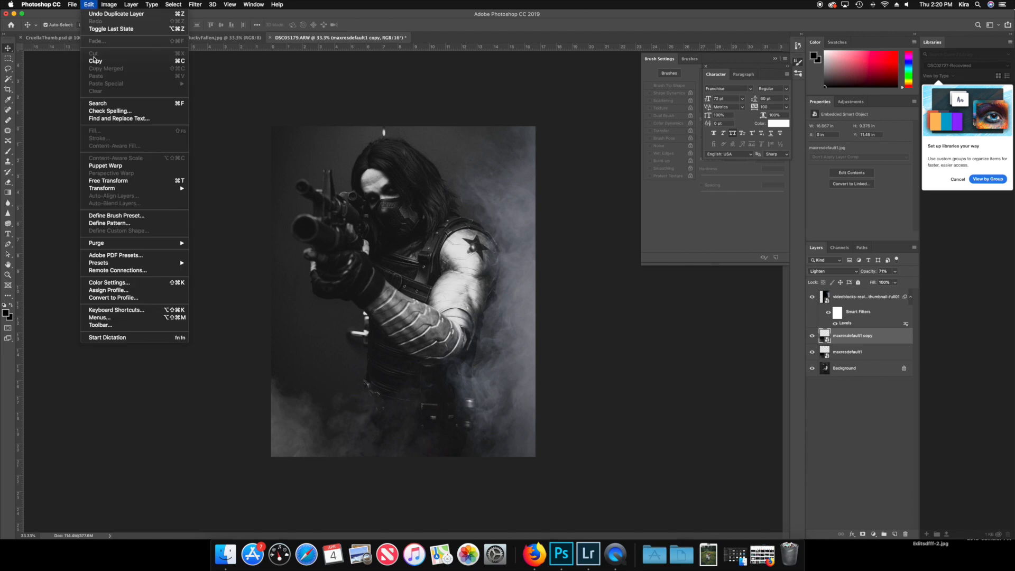
{"action": "left_click", "coordinate": [125, 181]}
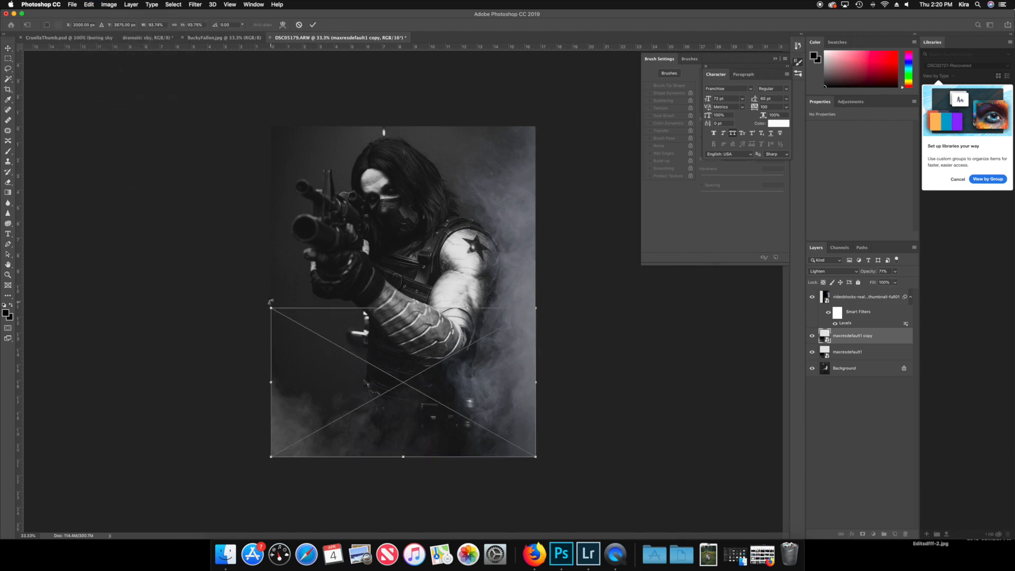
{"action": "left_click_drag", "start_coordinate": [271, 301], "coordinate": [472, 246]}
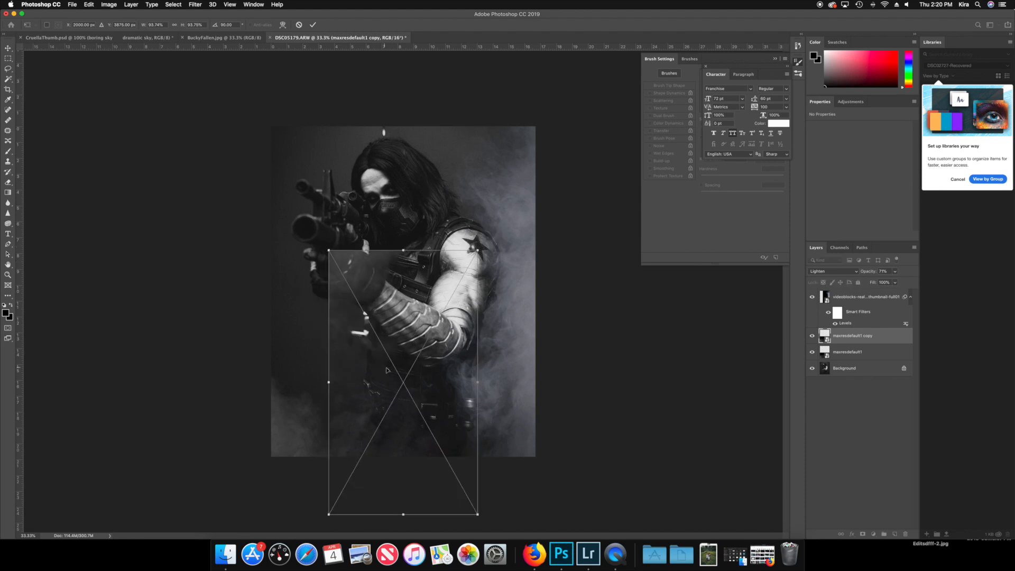
{"action": "left_click_drag", "start_coordinate": [371, 259], "coordinate": [301, 147]}
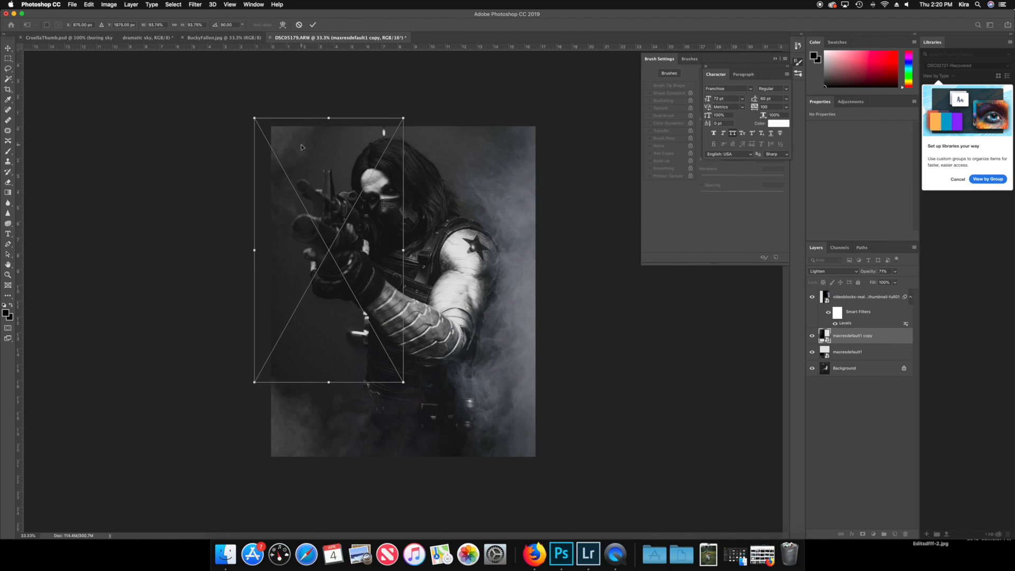
{"action": "left_click_drag", "start_coordinate": [255, 112], "coordinate": [318, 100]}
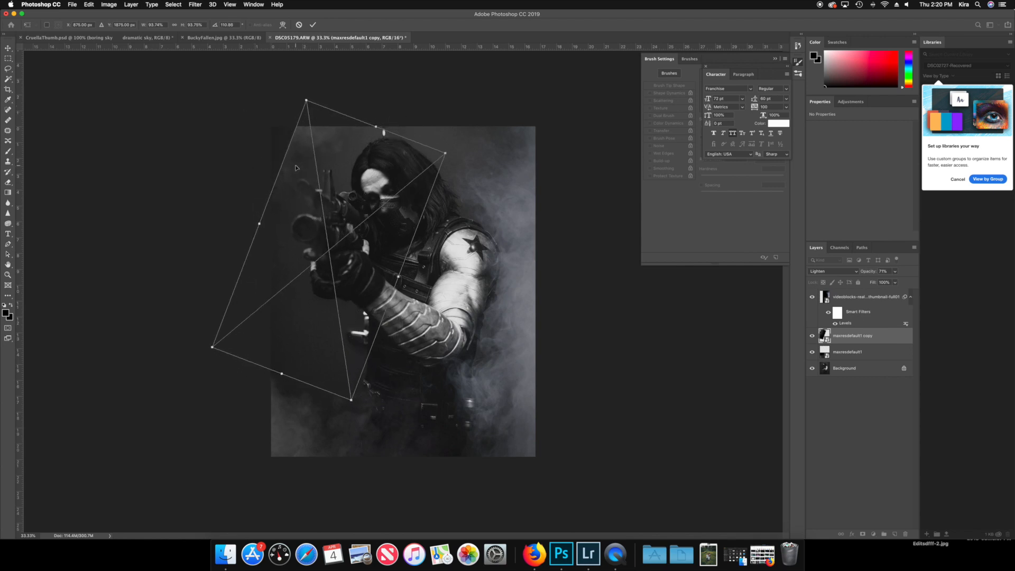
{"action": "mouse_move", "coordinate": [292, 164]}
{"action": "left_mouse_down"}
{"action": "mouse_move", "coordinate": [270, 152]}
{"action": "mouse_move", "coordinate": [284, 142]}
{"action": "mouse_move", "coordinate": [281, 153]}
{"action": "left_mouse_up"}
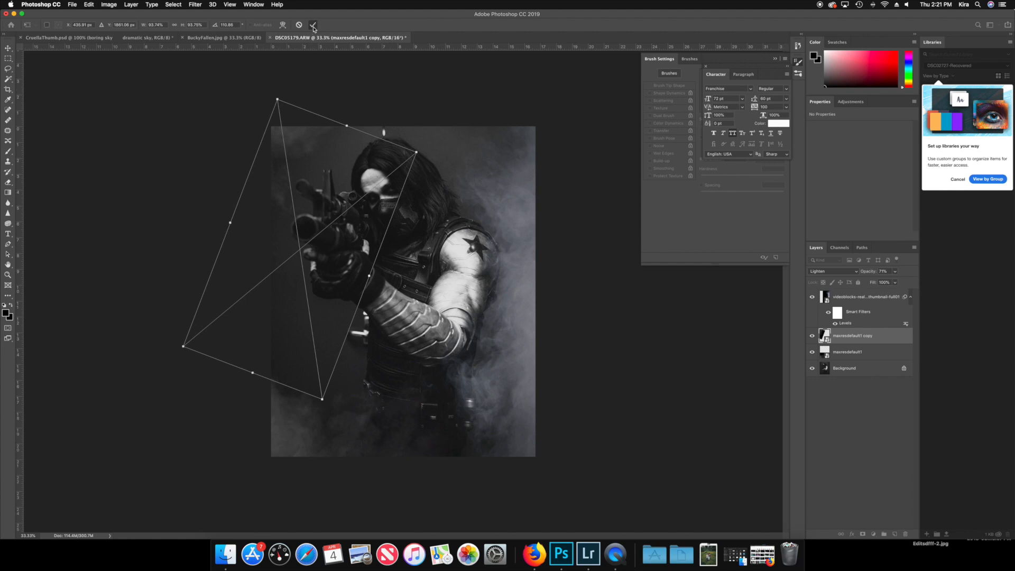
{"action": "left_click", "coordinate": [313, 25]}
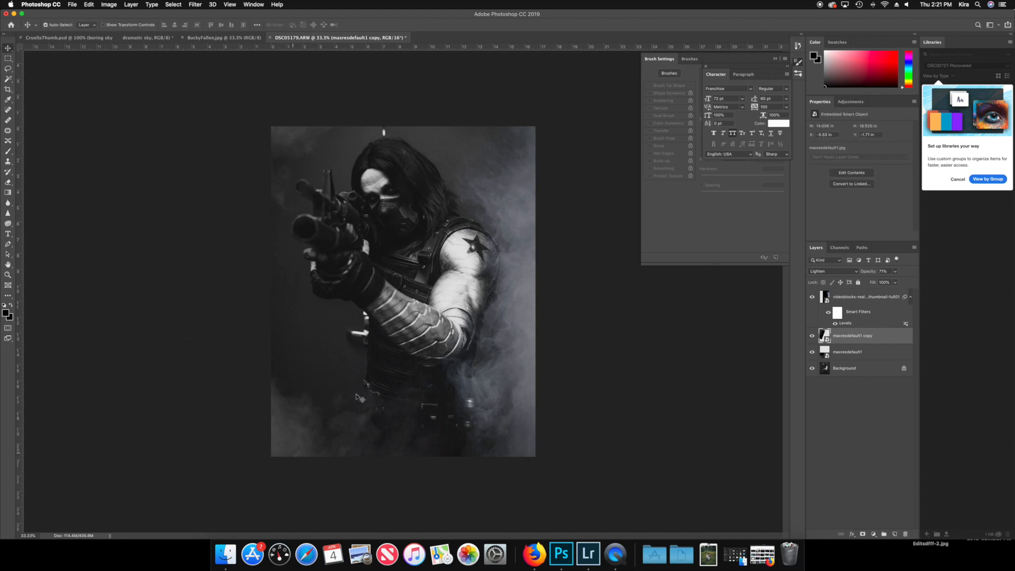
{"action": "left_click", "coordinate": [895, 272]}
{"action": "mouse_move", "coordinate": [895, 282]}
{"action": "left_mouse_down"}
{"action": "mouse_move", "coordinate": [915, 283]}
{"action": "mouse_move", "coordinate": [888, 283]}
{"action": "mouse_move", "coordinate": [907, 283]}
{"action": "mouse_move", "coordinate": [897, 282]}
{"action": "left_mouse_up"}
- Place stock-dust-particles.jpg from the Desktop as an embedded layer above the smoke copy
{"action": "left_click", "coordinate": [73, 5]}
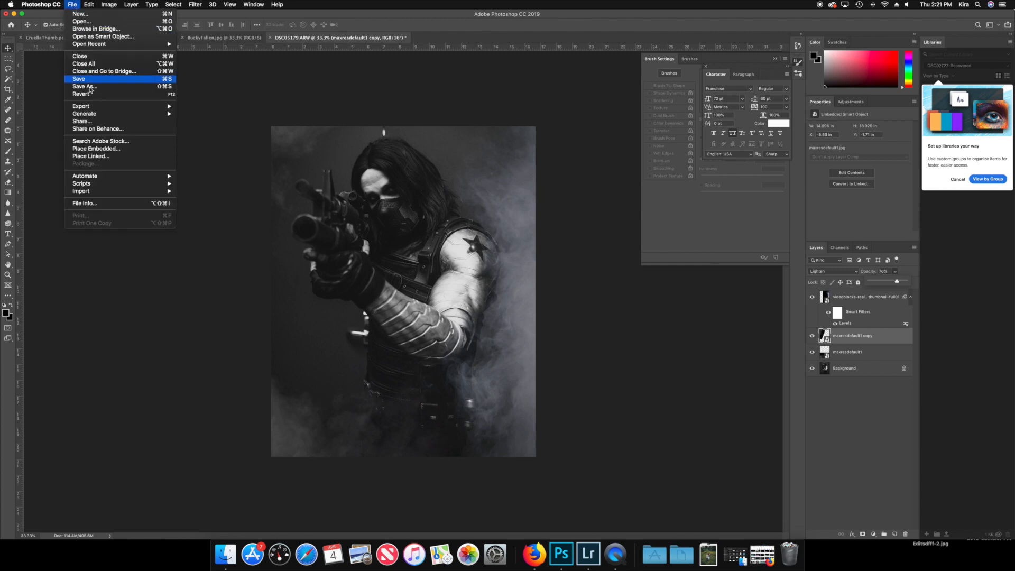
{"action": "left_click", "coordinate": [96, 149]}
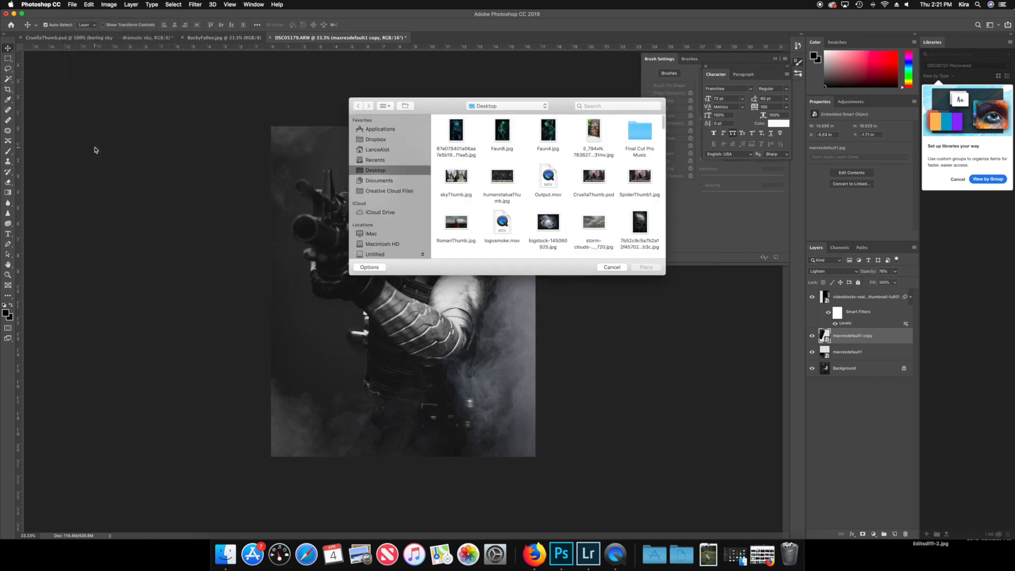
{"action": "scroll", "coordinate": [569, 231], "scroll_direction": "down", "scroll_amount": 10}
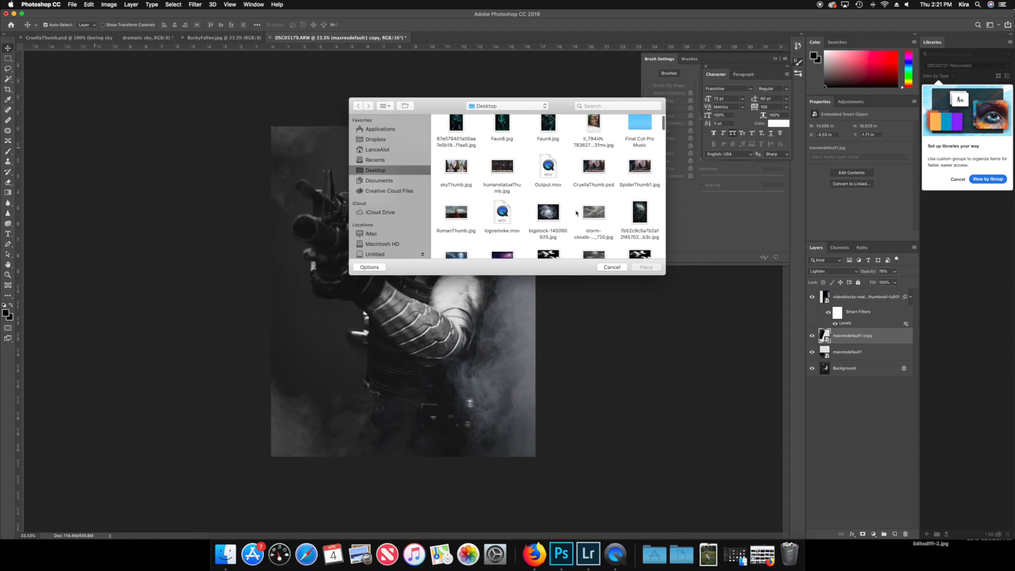
{"action": "scroll", "coordinate": [576, 213], "scroll_direction": "down", "scroll_amount": 10}
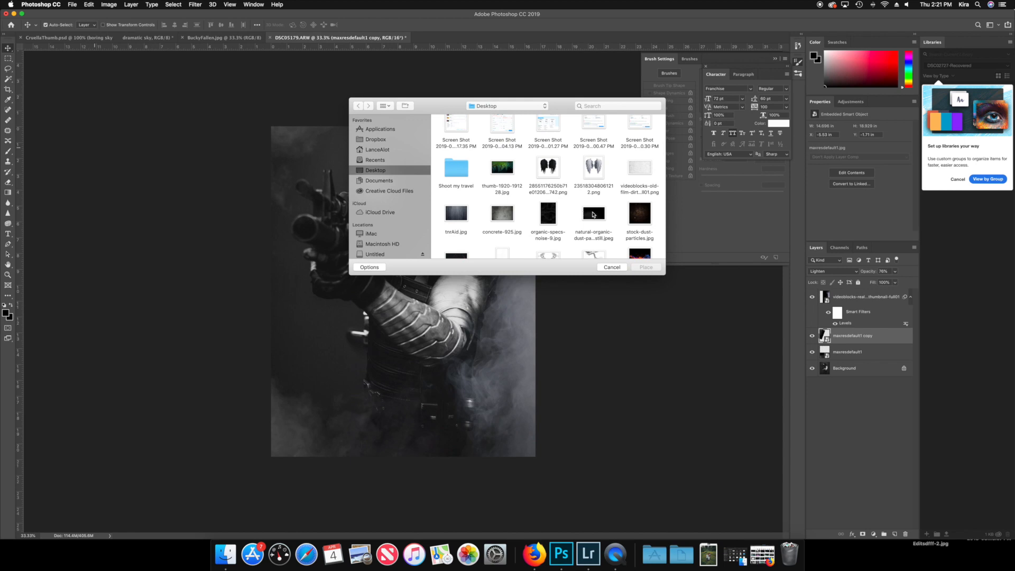
{"action": "left_click", "coordinate": [641, 217]}
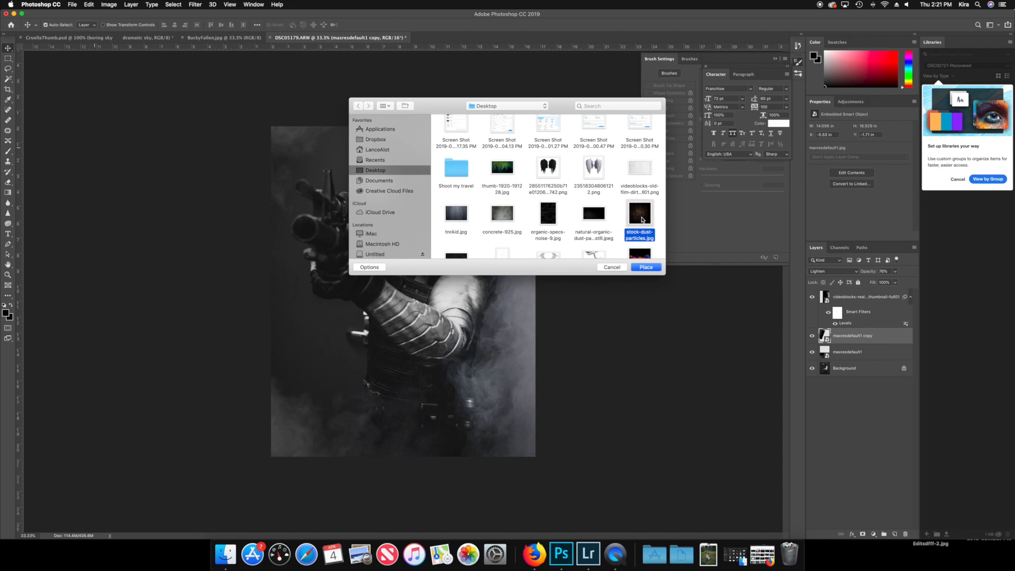
{"action": "double_click", "coordinate": [641, 217]}
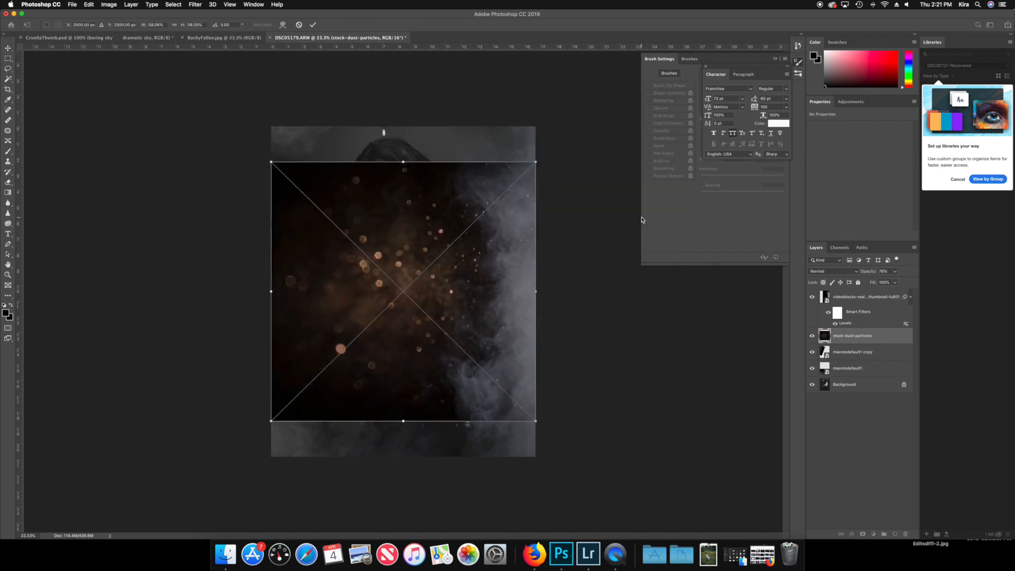
- Commit the placed stock-dust-particles layer and set its blend mode to Lighten
{"action": "left_click", "coordinate": [313, 24]}
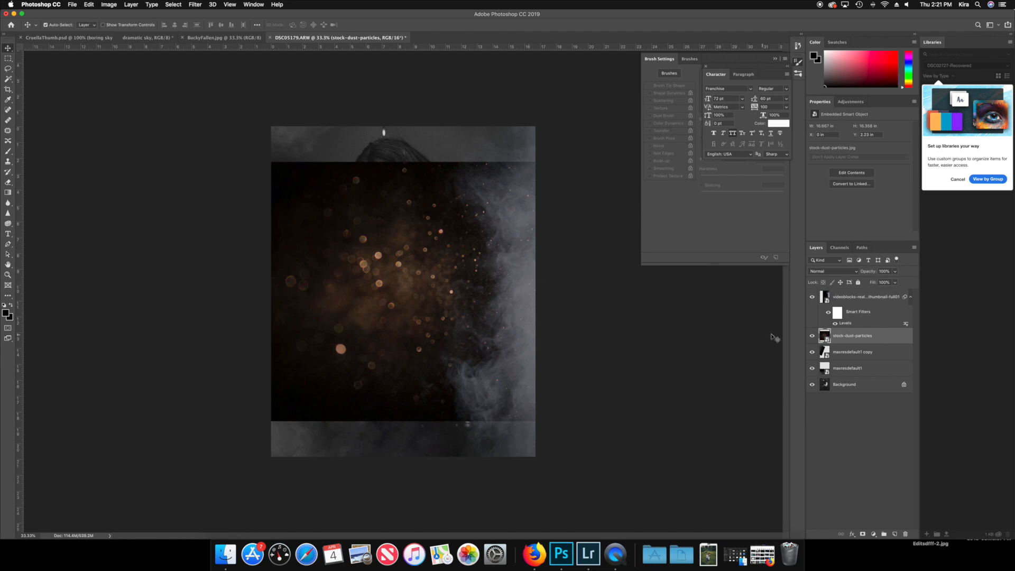
{"action": "left_click", "coordinate": [857, 273]}
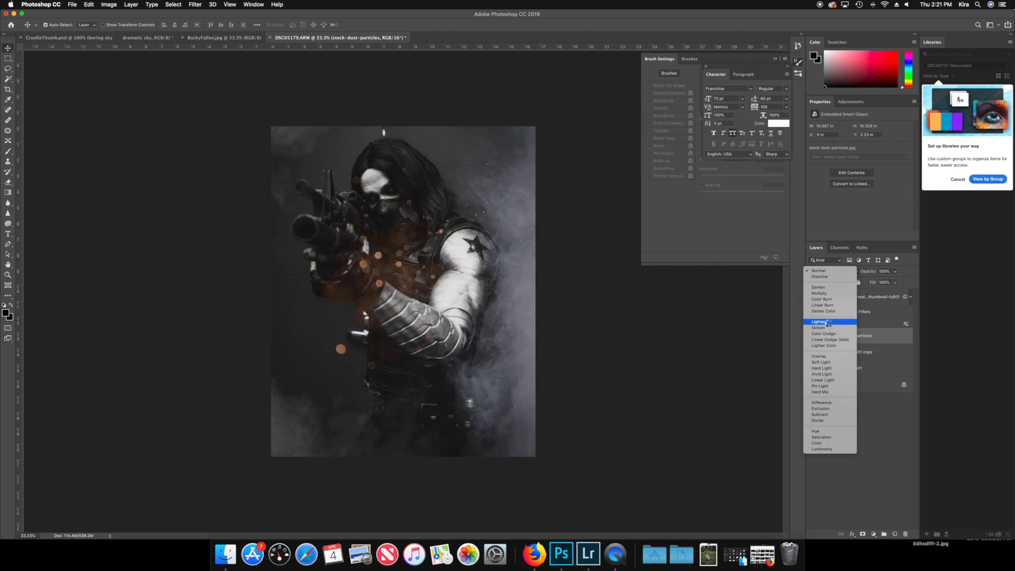
{"action": "left_click", "coordinate": [828, 323]}
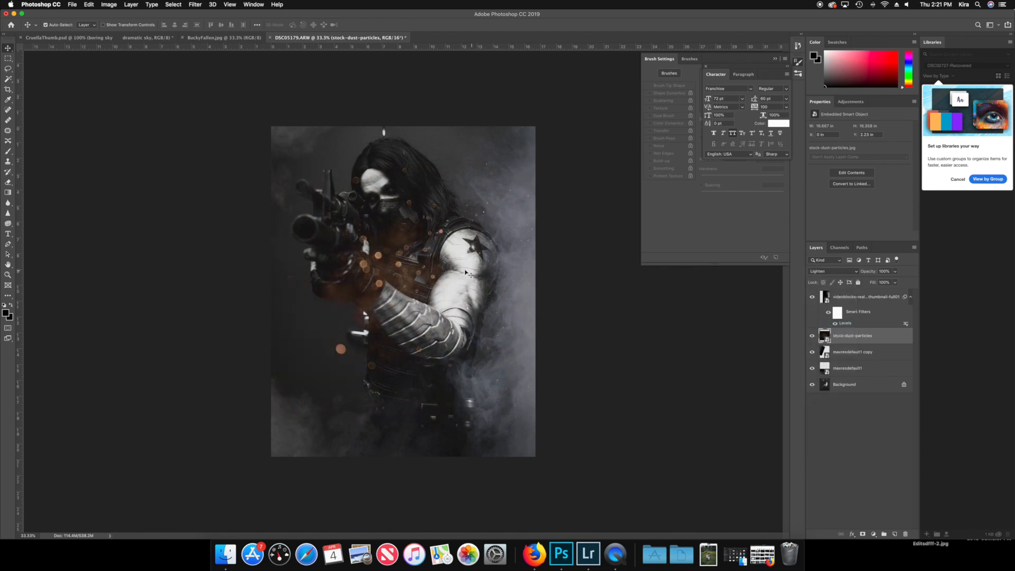
{"action": "left_click_drag", "start_coordinate": [373, 261], "coordinate": [357, 277]}
{"action": "key", "text": "super+z"}
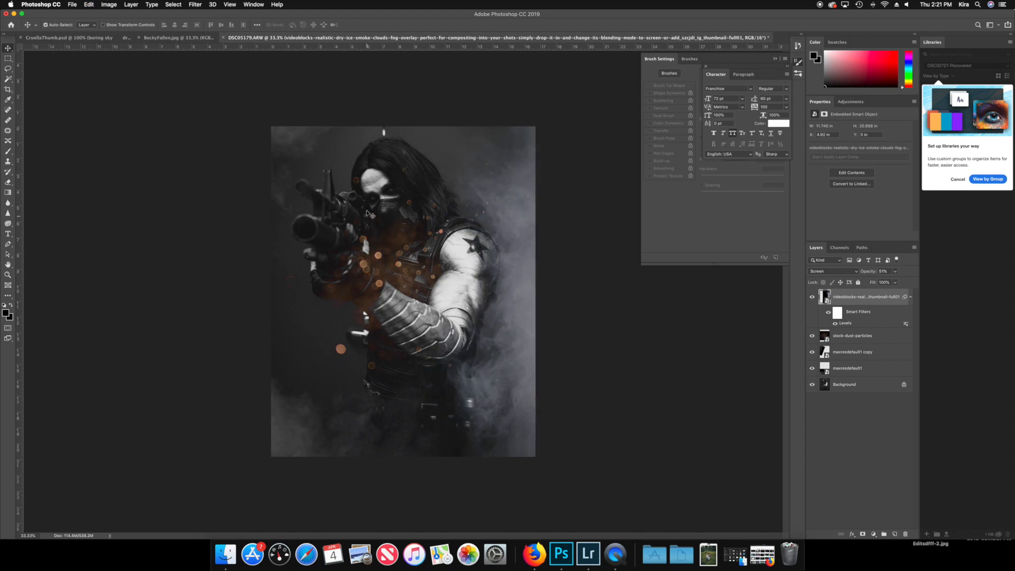
{"action": "left_click_drag", "start_coordinate": [354, 183], "coordinate": [328, 226]}
{"action": "key", "text": "super+z"}
- Move the stock-dust-particles layer to the photo's lower-left corner and apply Motion Blur at 55° with a distance of about 79 pixels
{"action": "left_click", "coordinate": [318, 351]}
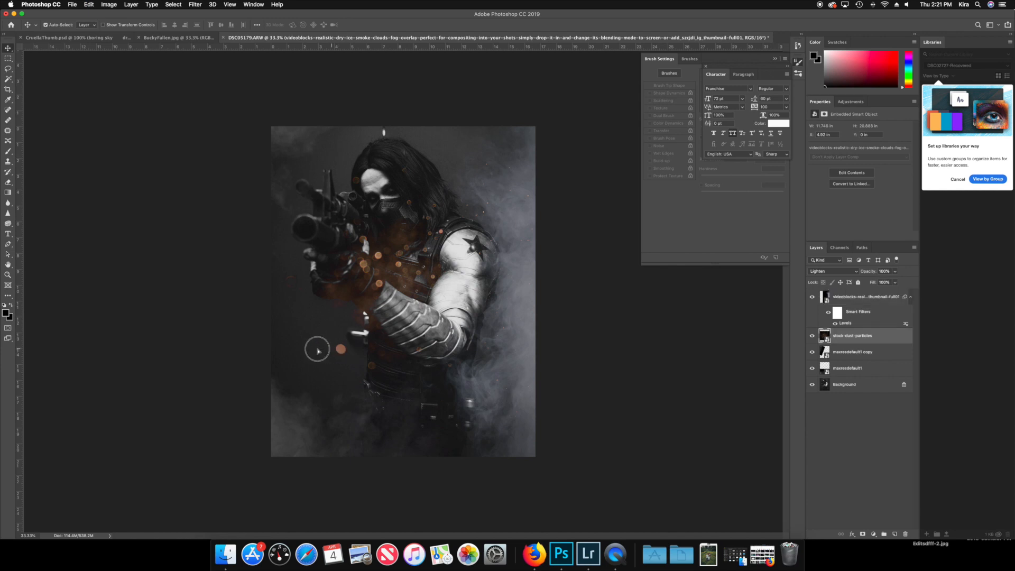
{"action": "left_click_drag", "start_coordinate": [317, 351], "coordinate": [212, 495]}
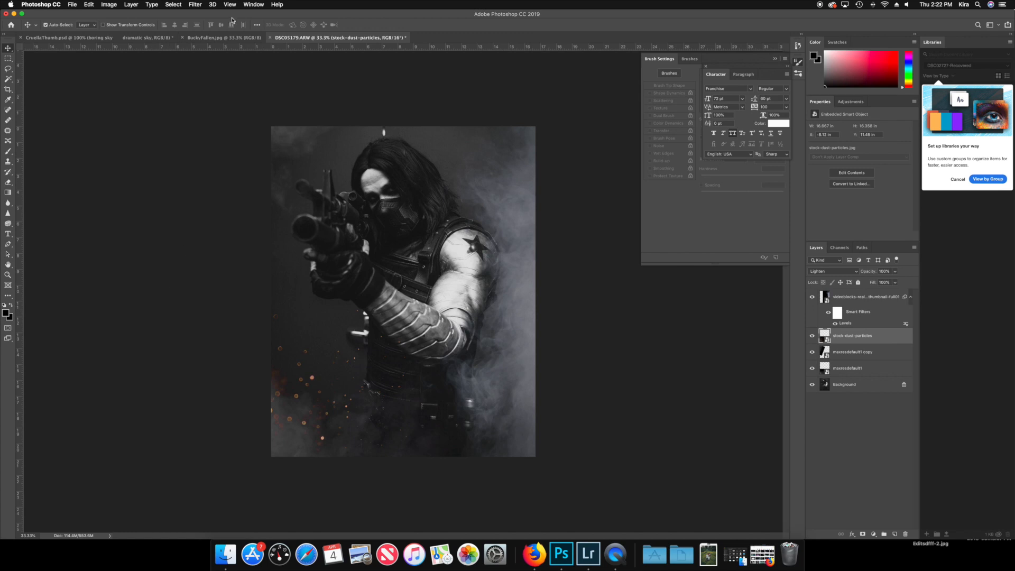
{"action": "left_click", "coordinate": [196, 5]}
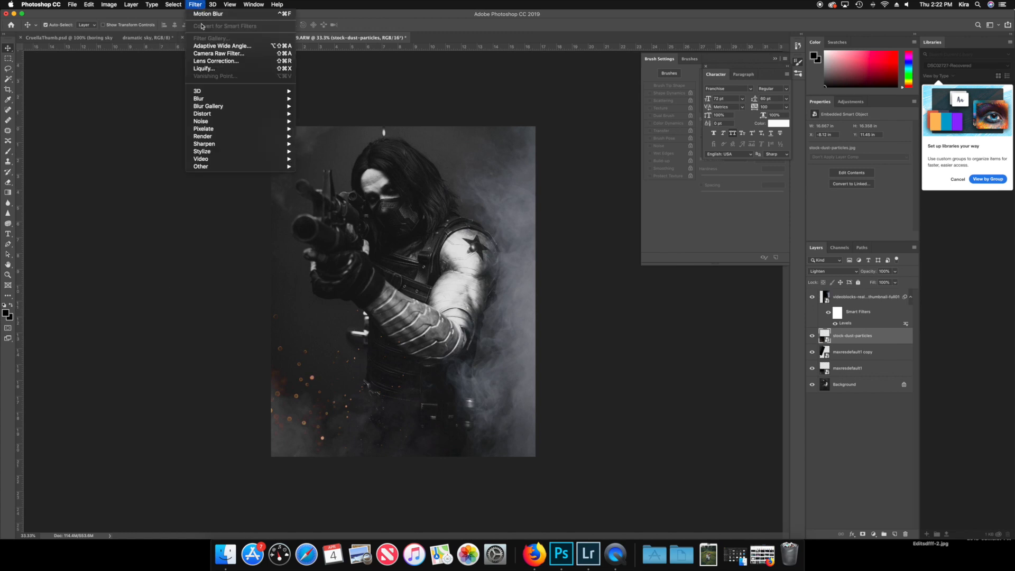
{"action": "mouse_move", "coordinate": [226, 100]}
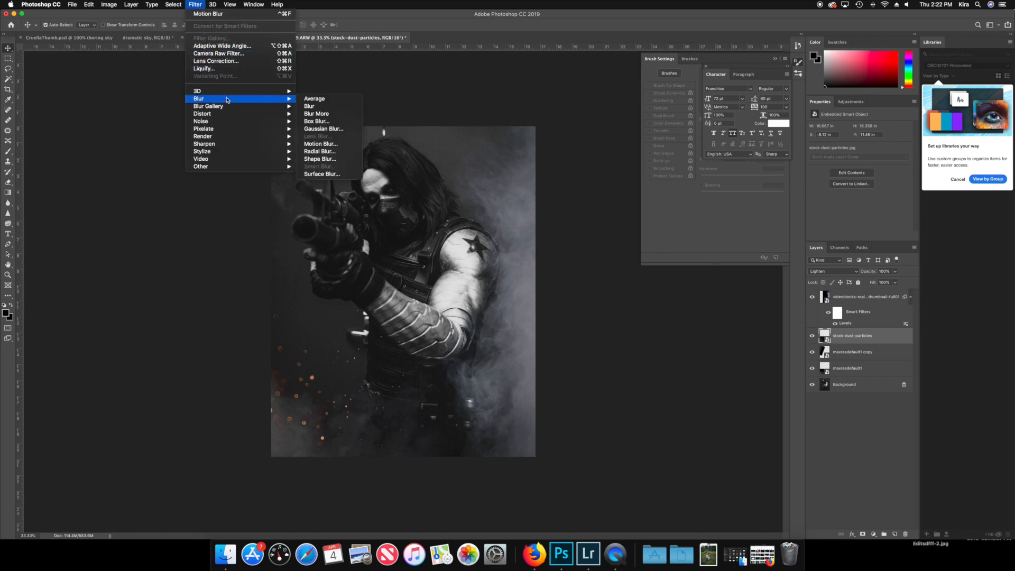
{"action": "left_click", "coordinate": [326, 144]}
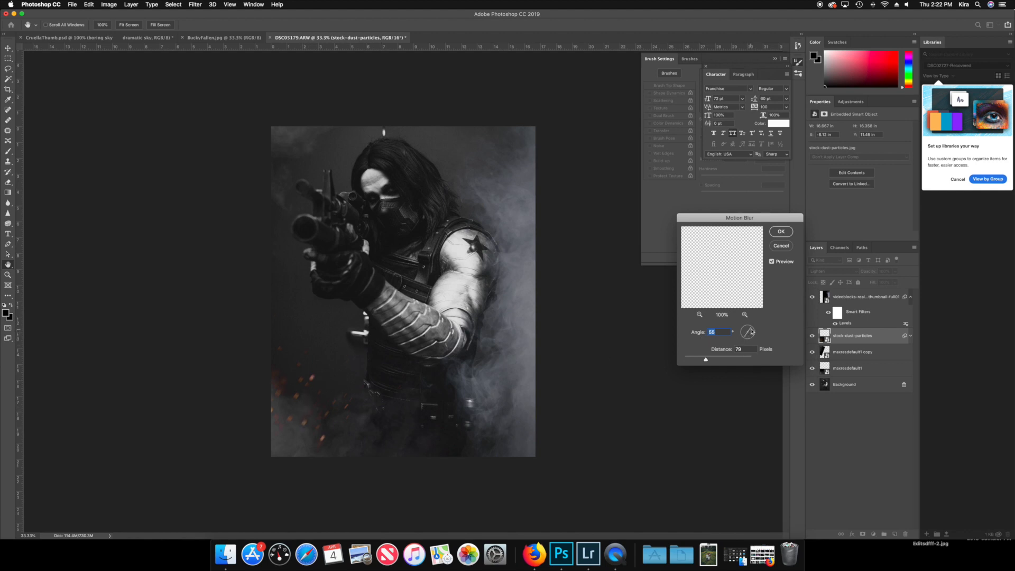
{"action": "mouse_move", "coordinate": [707, 362]}
{"action": "left_mouse_down"}
{"action": "mouse_move", "coordinate": [730, 361]}
{"action": "mouse_move", "coordinate": [706, 362]}
{"action": "left_mouse_up"}
{"action": "left_click", "coordinate": [730, 361]}
{"action": "left_click", "coordinate": [708, 363]}
{"action": "left_click", "coordinate": [781, 232]}
- Reorder the stock-dust-particles layer directly above the Background layer and reduce its opacity to about 65%
{"action": "left_click_drag", "start_coordinate": [874, 340], "coordinate": [874, 396]}
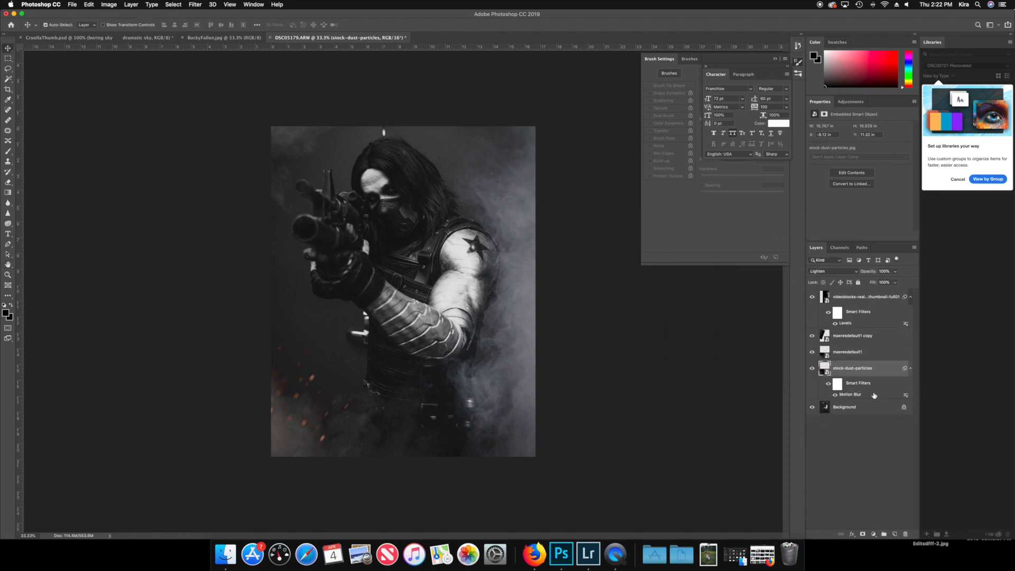
{"action": "left_click", "coordinate": [897, 273]}
{"action": "left_click_drag", "start_coordinate": [898, 281], "coordinate": [884, 284]}
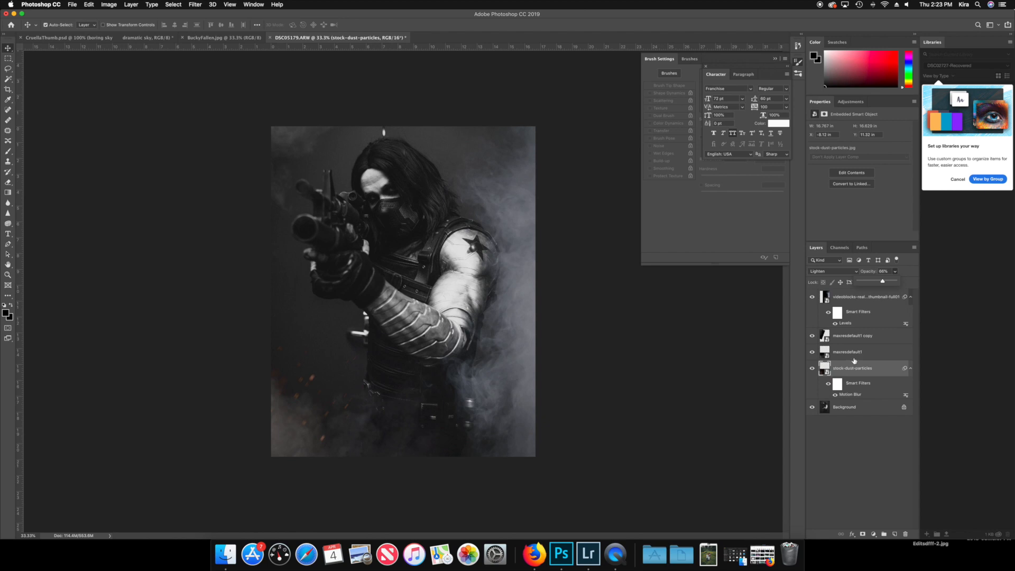
- Try colorizing the right-hand smoke layer teal using Hue/Saturation with hue 193 and saturation 39
{"action": "left_click", "coordinate": [854, 298]}
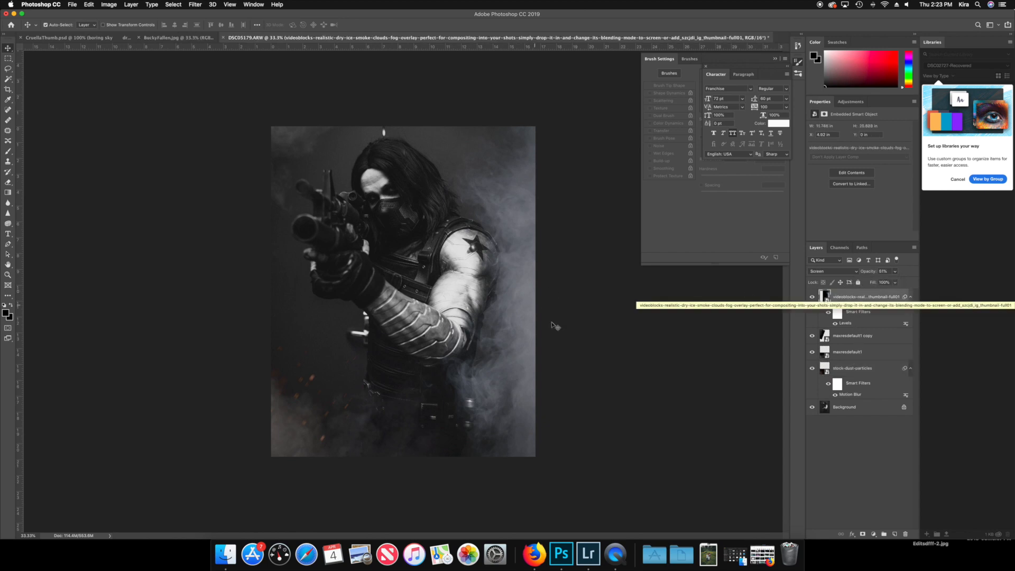
{"action": "left_click", "coordinate": [105, 7]}
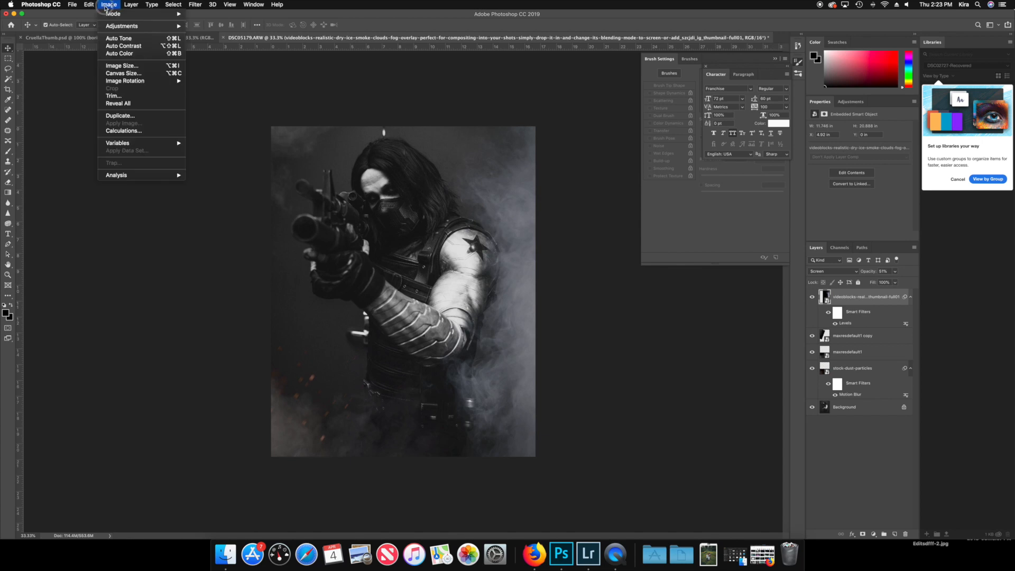
{"action": "mouse_move", "coordinate": [116, 28]}
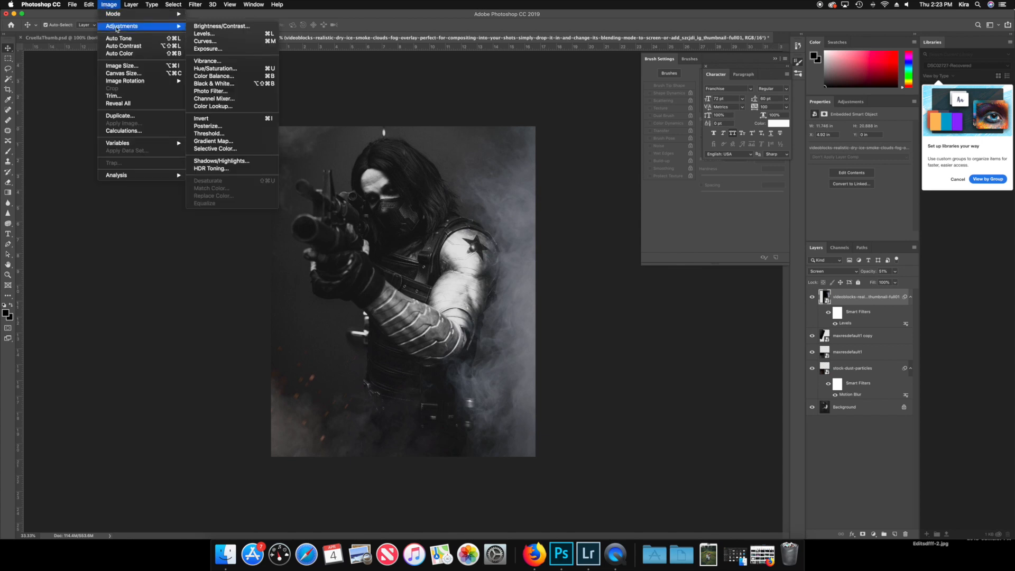
{"action": "left_click", "coordinate": [207, 69]}
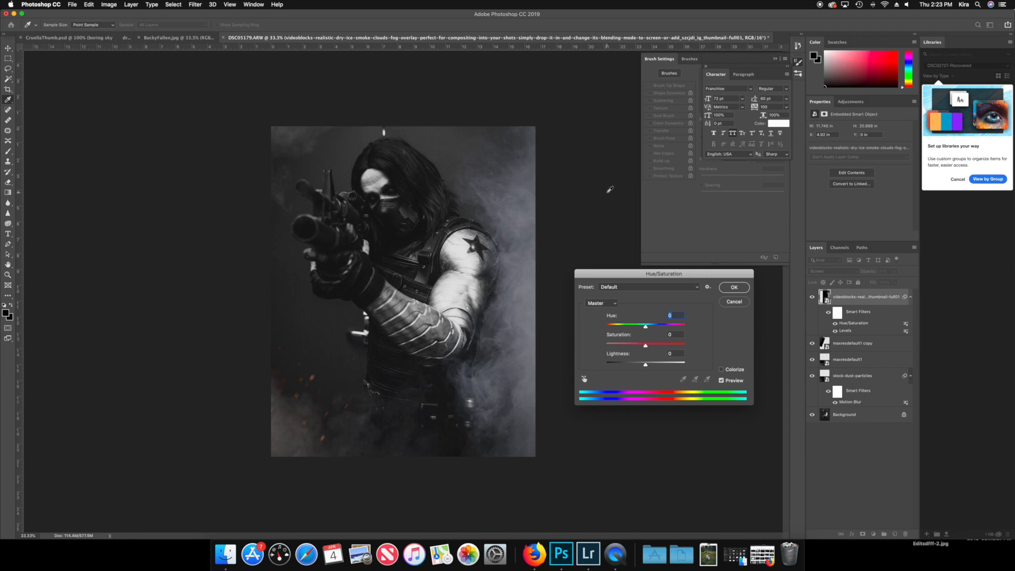
{"action": "left_click", "coordinate": [723, 370]}
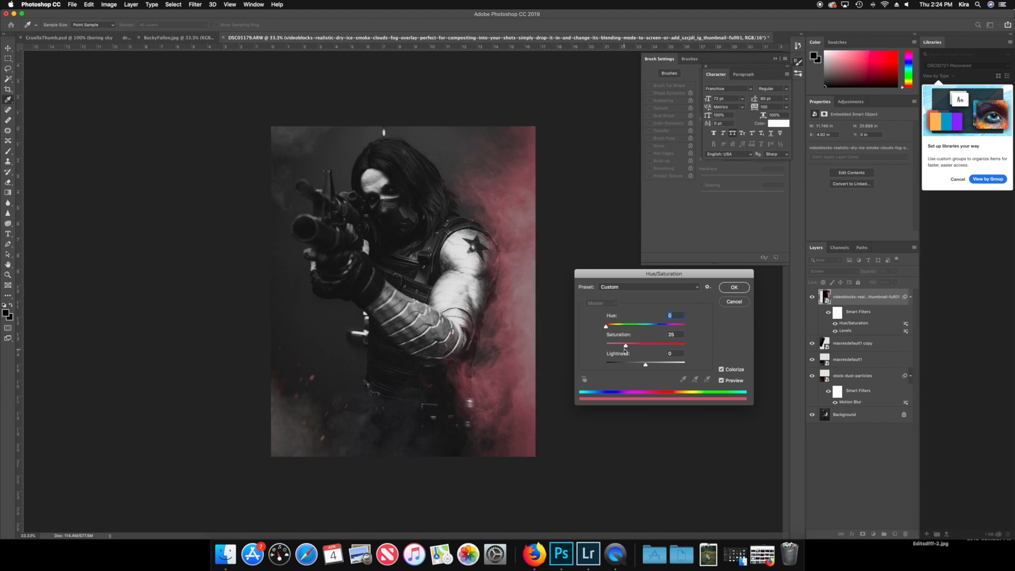
{"action": "mouse_move", "coordinate": [627, 346]}
{"action": "left_mouse_down"}
{"action": "mouse_move", "coordinate": [636, 347]}
{"action": "mouse_move", "coordinate": [606, 330]}
{"action": "mouse_move", "coordinate": [650, 333]}
{"action": "mouse_move", "coordinate": [643, 347]}
{"action": "mouse_move", "coordinate": [651, 346]}
{"action": "mouse_move", "coordinate": [620, 347]}
{"action": "mouse_move", "coordinate": [638, 349]}
{"action": "left_mouse_up"}
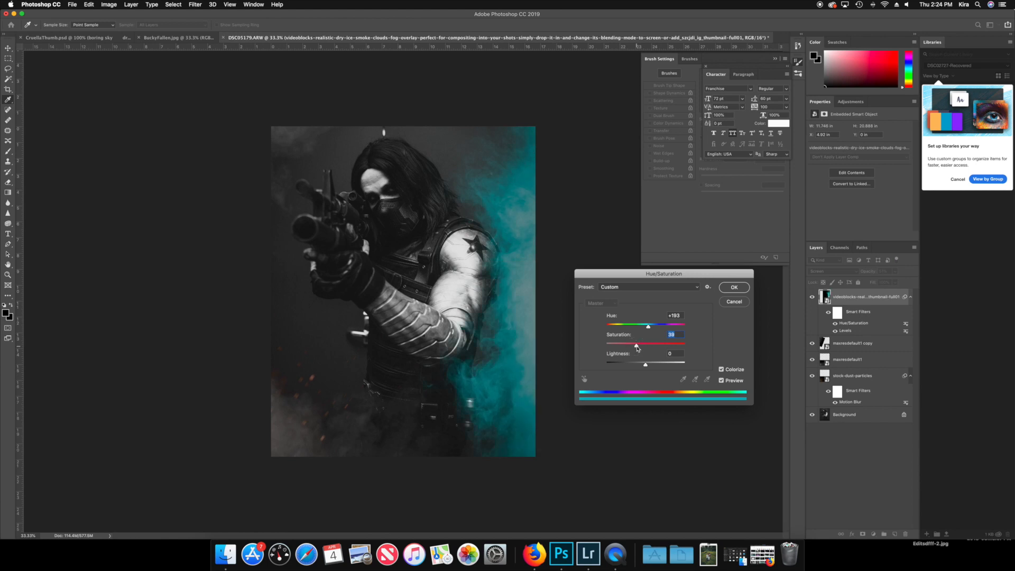
{"action": "left_click", "coordinate": [733, 303]}
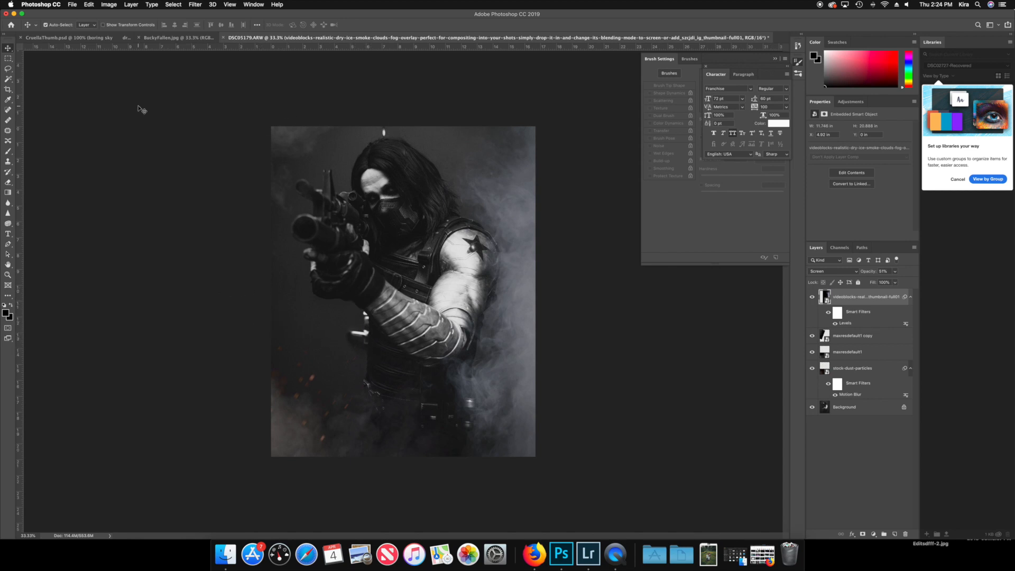
- Show the BuckyFallen.jpg document for reference
{"action": "left_click", "coordinate": [171, 40]}
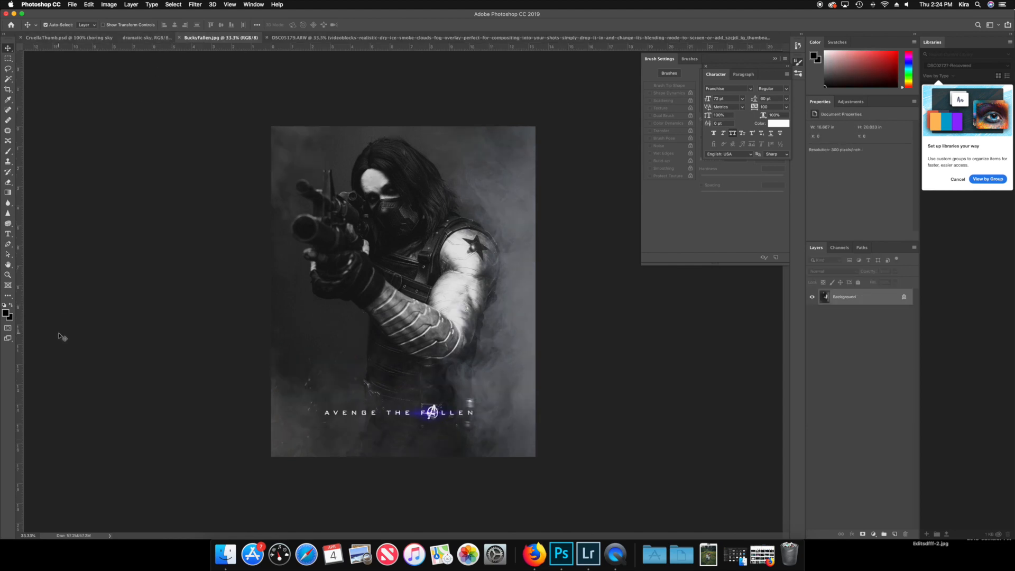